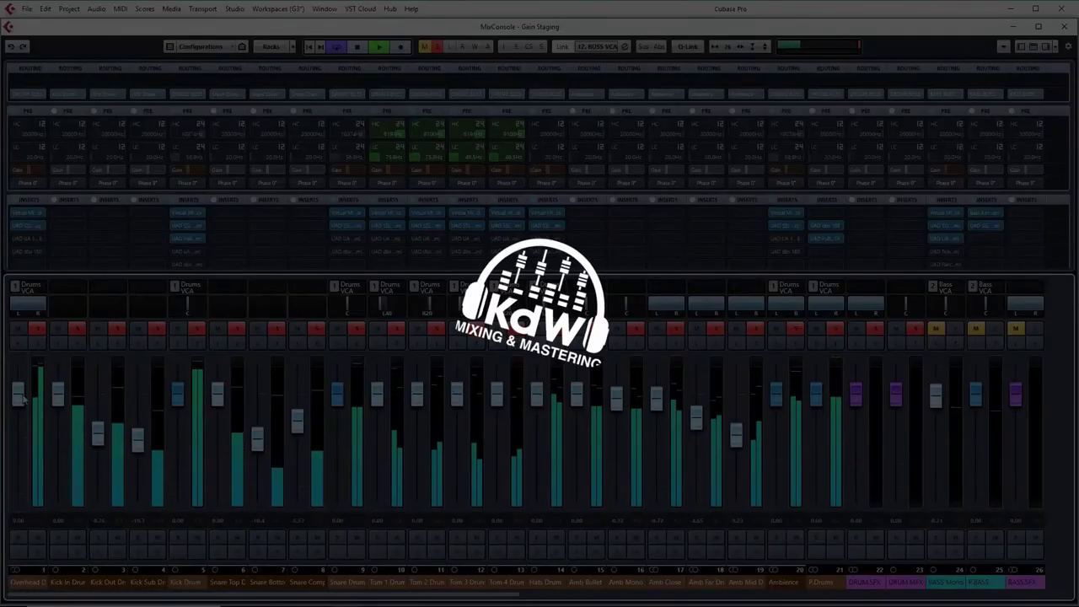
# Step: Lower the faders of mixer channels 1 and 5
pyautogui.moveTo(21, 398); pyautogui.dragTo(19, 452)
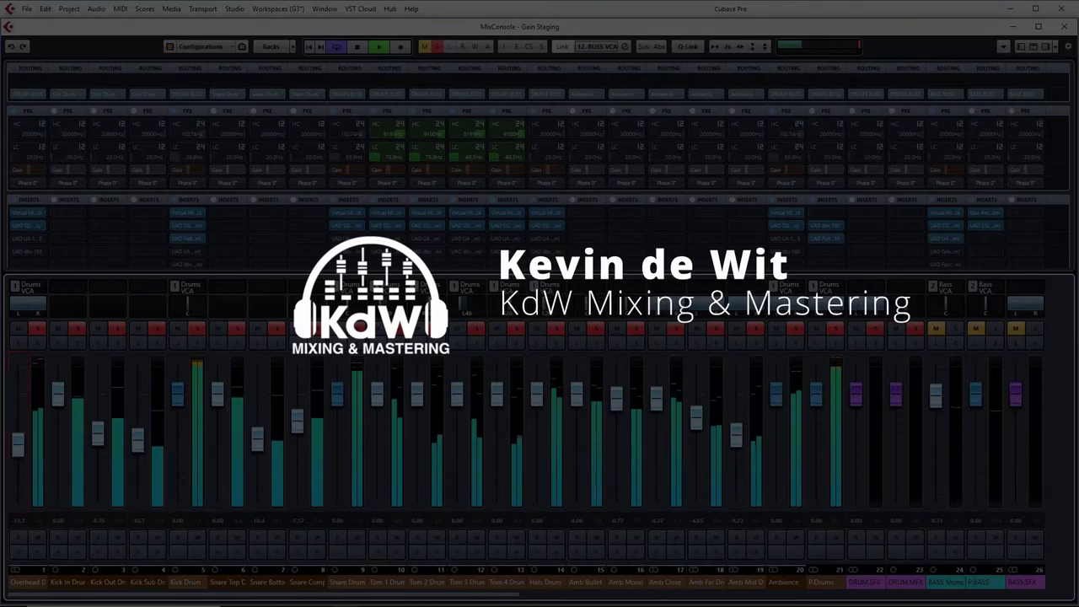
pyautogui.moveTo(177, 393); pyautogui.dragTo(178, 414)
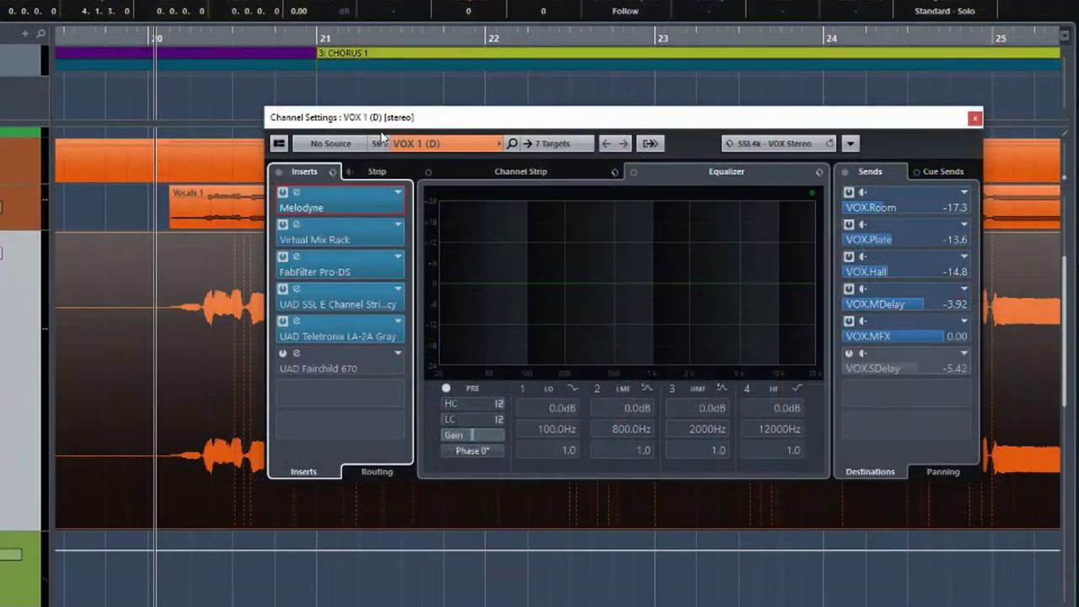
pyautogui.doubleClick(335, 209)
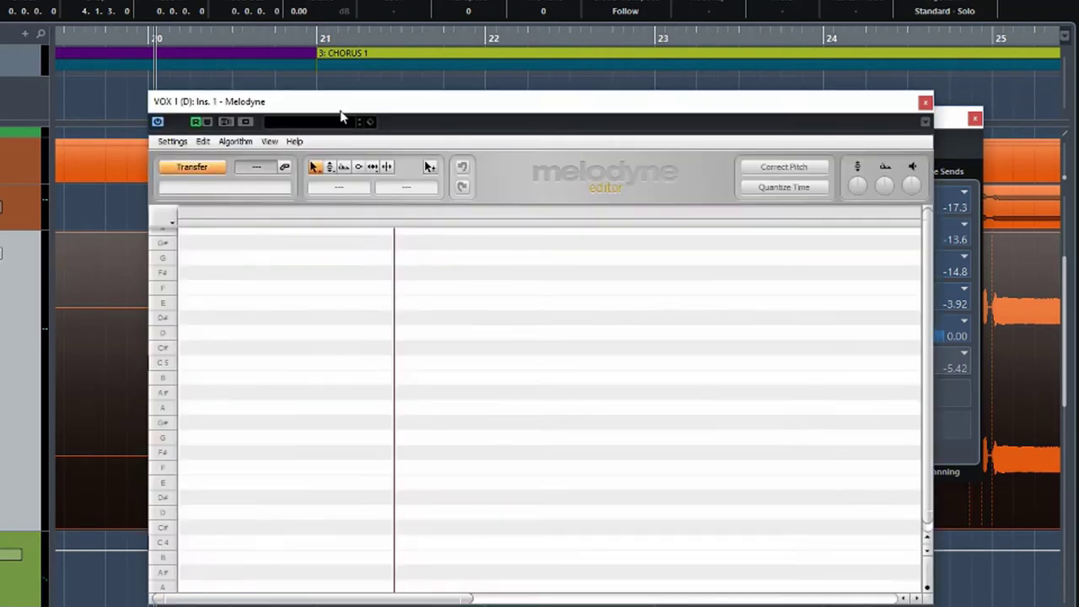
pyautogui.moveTo(340, 108); pyautogui.dragTo(332, 85)
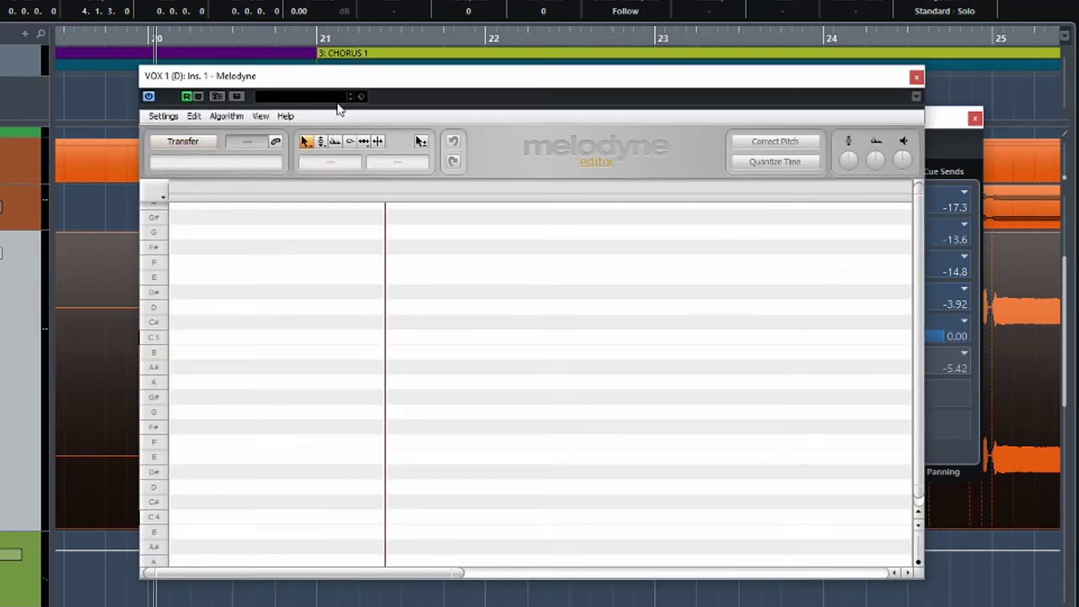
pyautogui.click(287, 116)
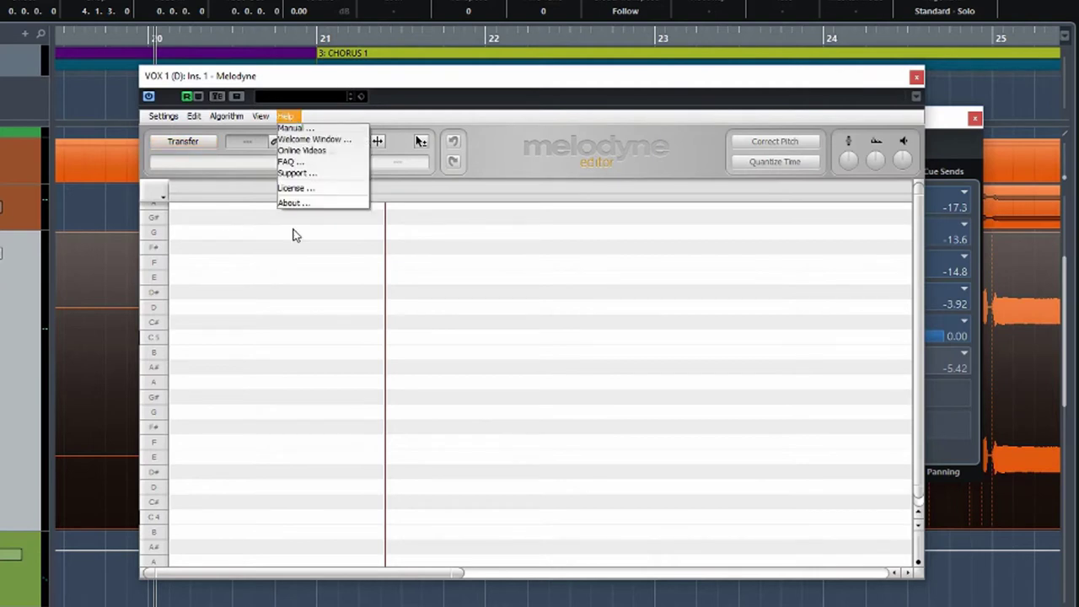
pyautogui.click(291, 205)
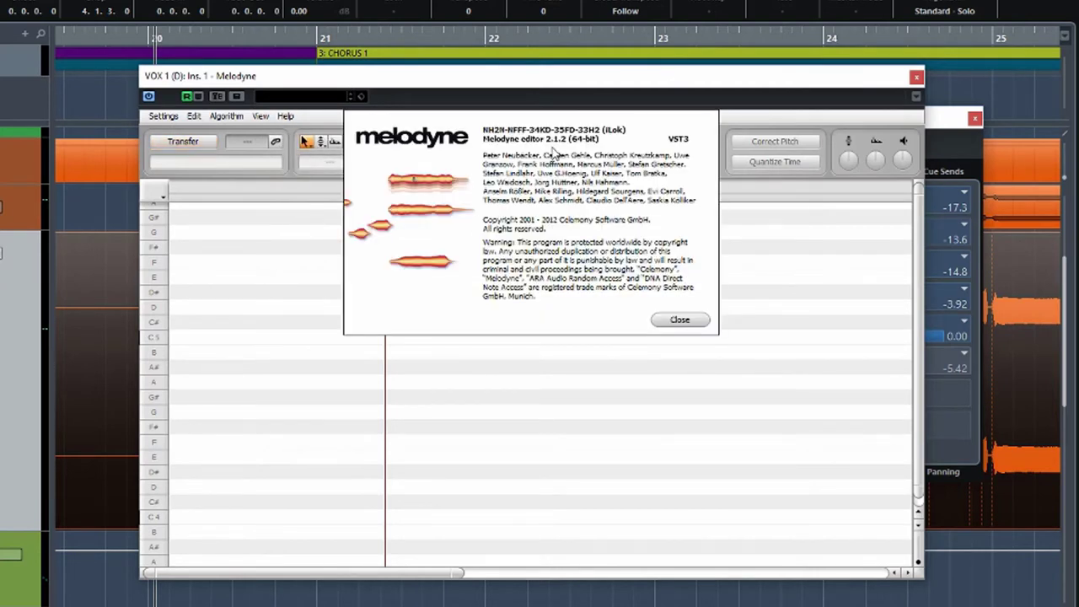
pyautogui.click(680, 321)
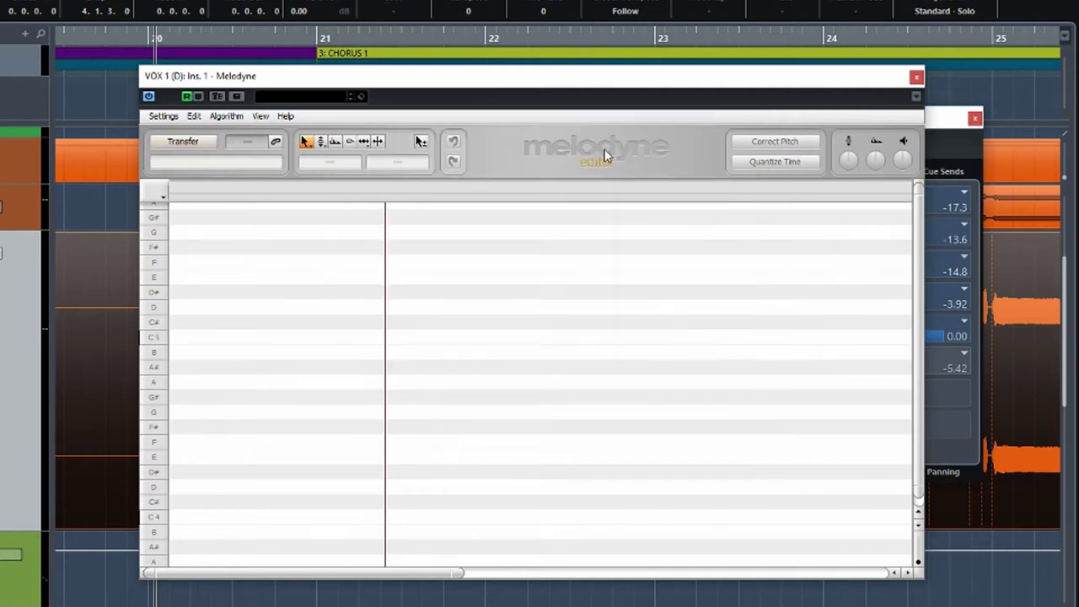
pyautogui.moveTo(574, 82); pyautogui.dragTo(599, 76)
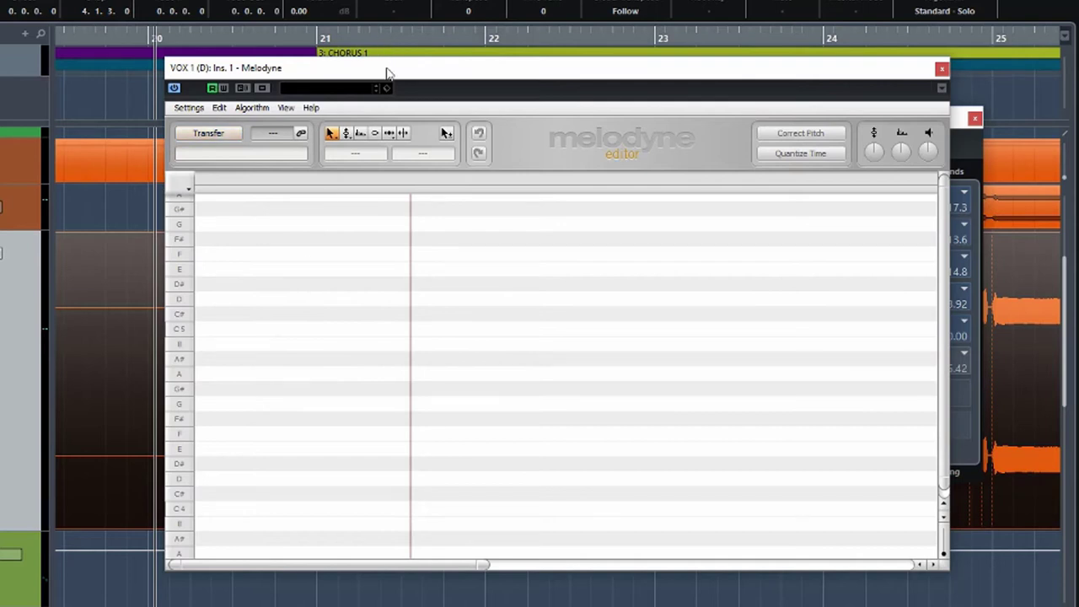
# Step: Shift the Melodyne window aside to reveal VOX 1's channel settings, then close it
pyautogui.moveTo(388, 71); pyautogui.dragTo(498, 98)
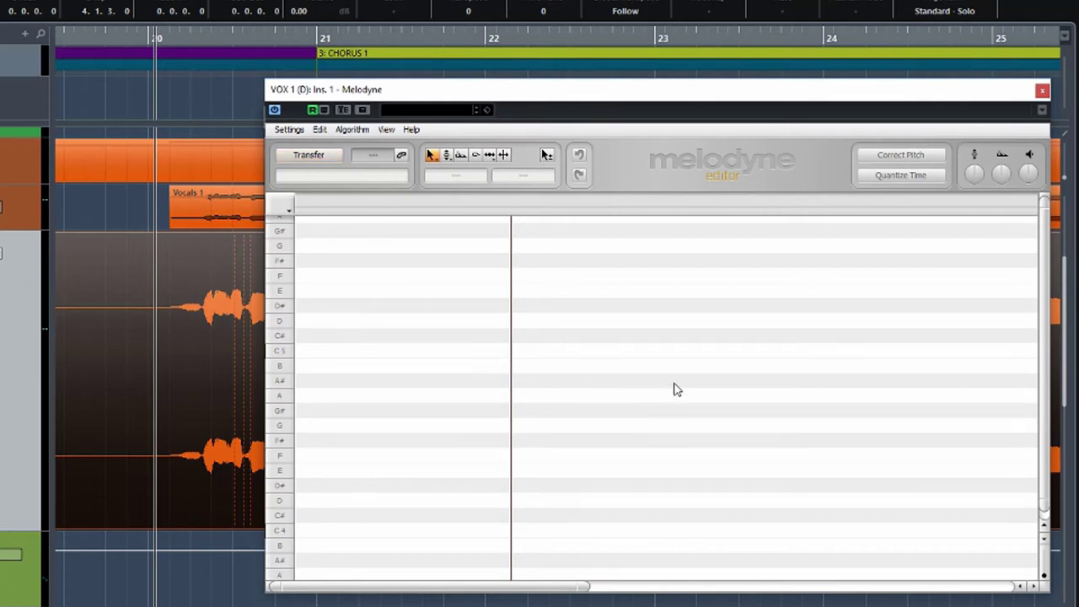
pyautogui.moveTo(510, 97); pyautogui.dragTo(482, 102)
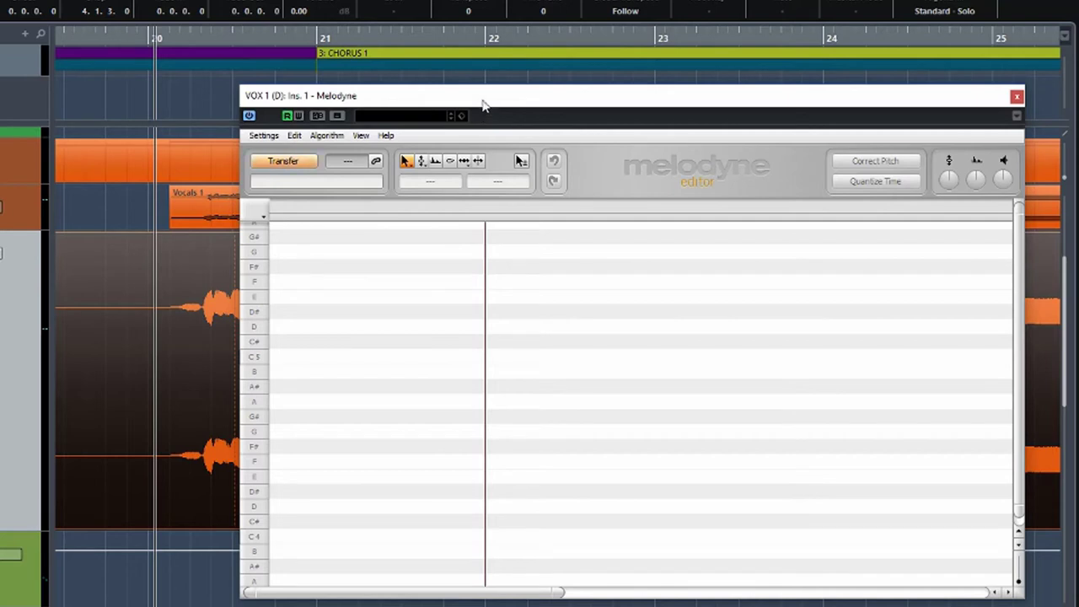
pyautogui.click(1017, 96)
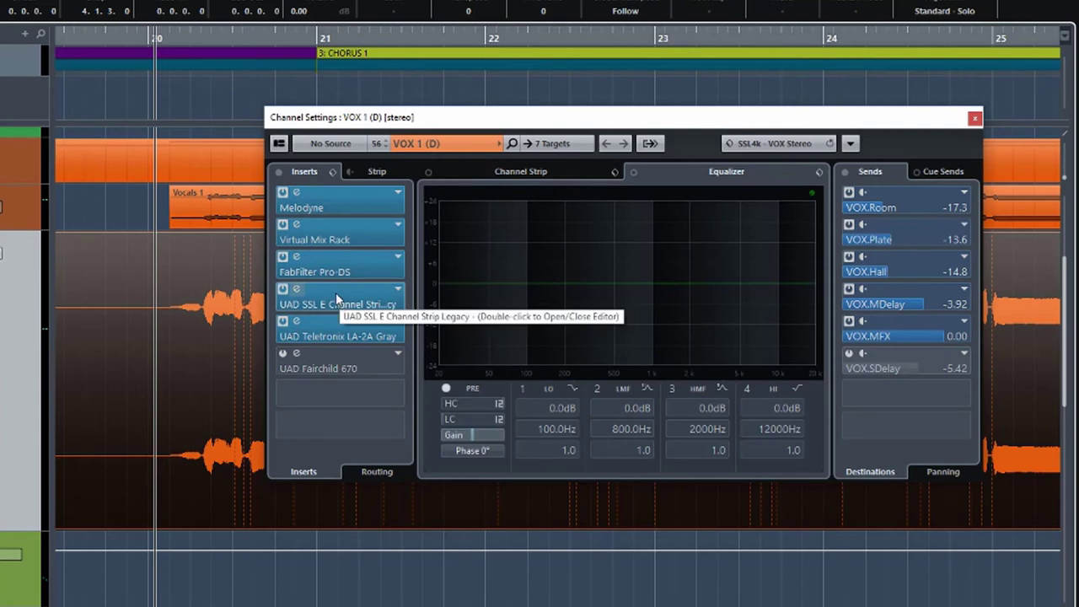
# Step: Move the Melodyne insert below UAD Fairchild 670, then back to the first slot
pyautogui.moveTo(313, 207); pyautogui.dragTo(314, 400)
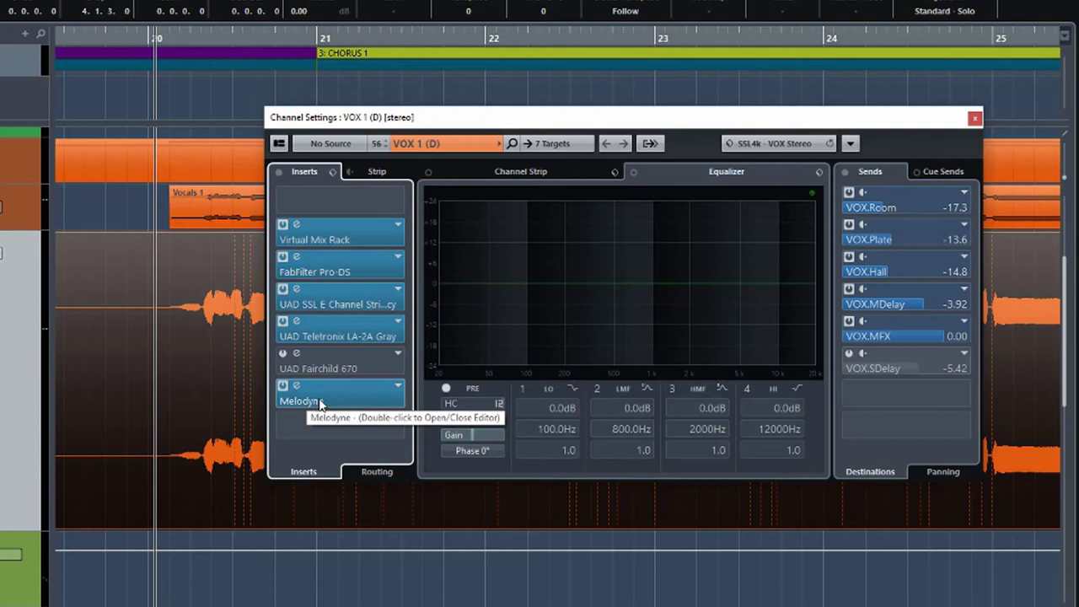
pyautogui.moveTo(320, 403); pyautogui.dragTo(319, 207)
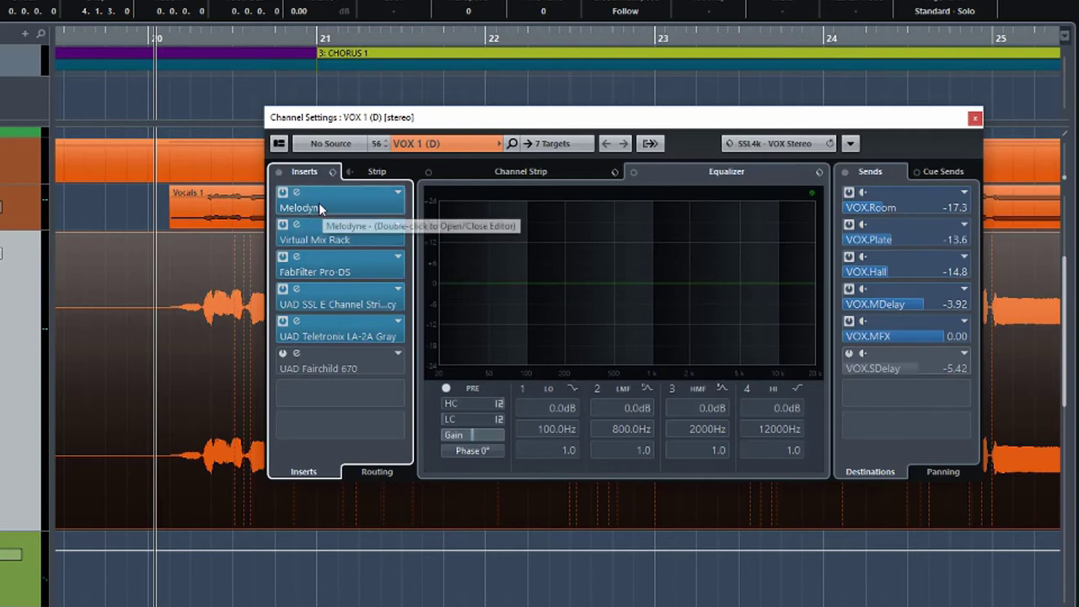
# Step: Reopen Melodyne on VOX 1 and transfer the vocal by playing it through from bar 20
pyautogui.doubleClick(365, 210)
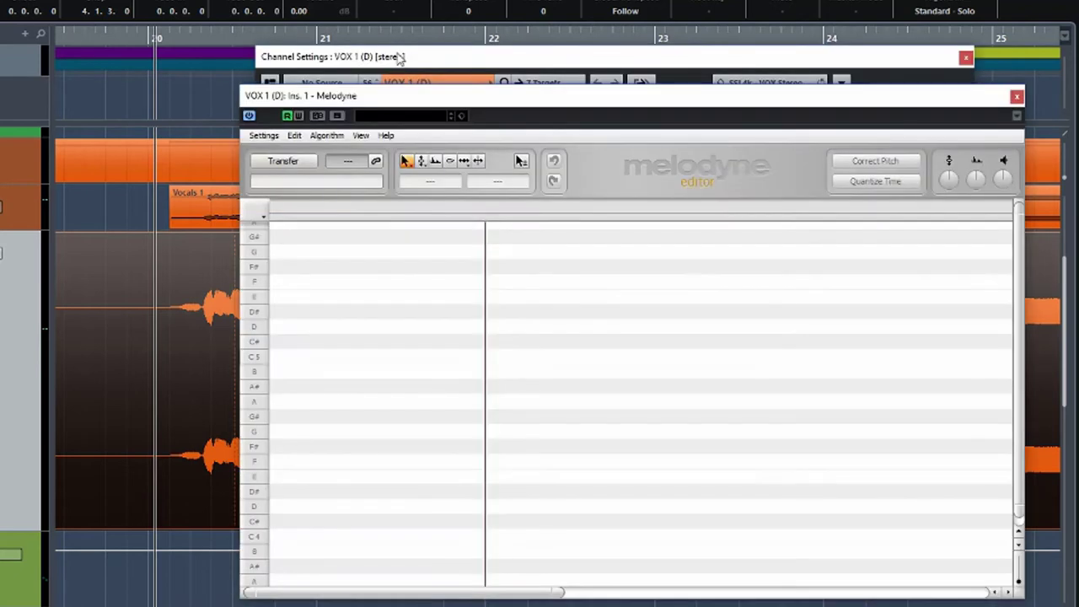
pyautogui.moveTo(410, 103); pyautogui.dragTo(435, 96)
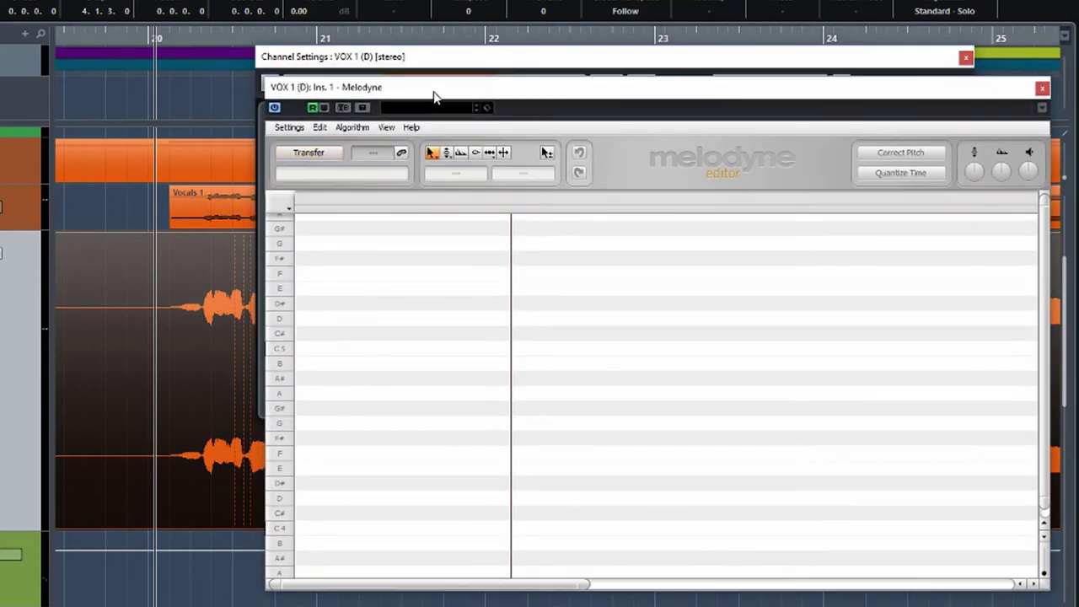
pyautogui.click(320, 158)
pyautogui.press('space')
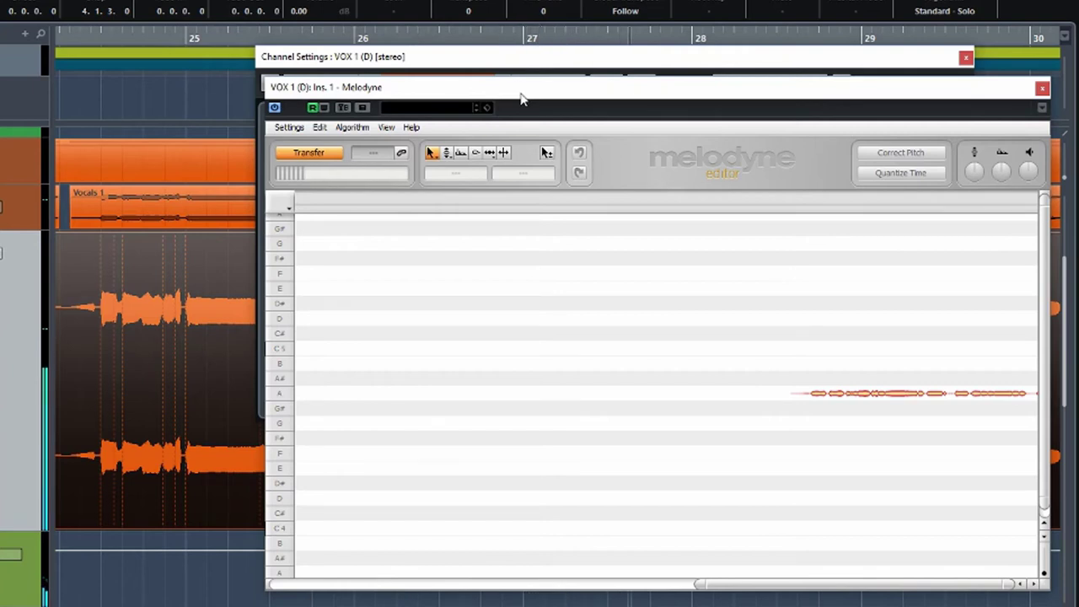
pyautogui.press('space')
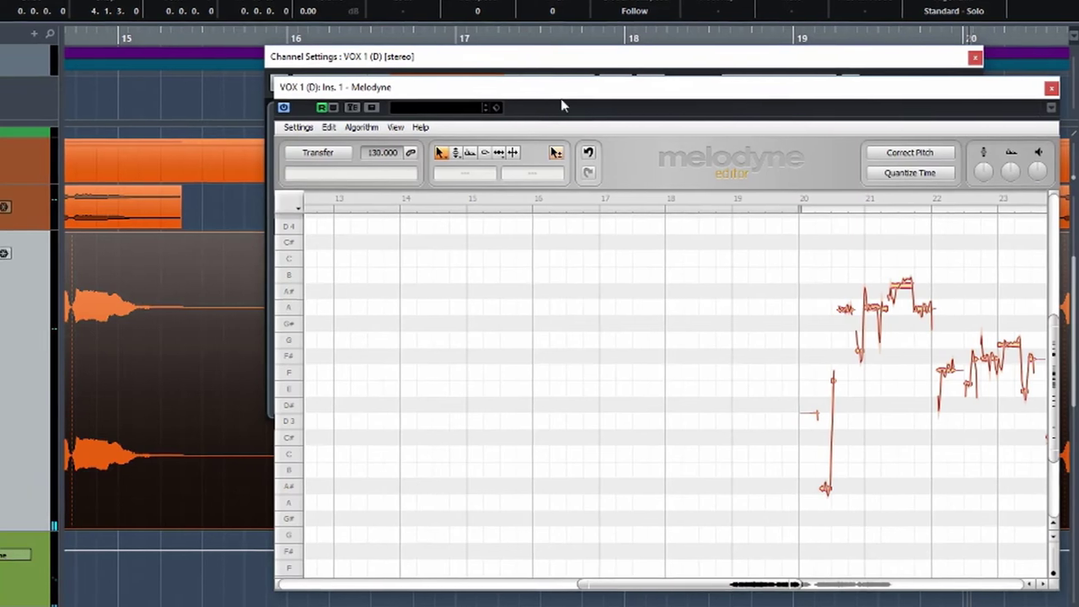
# Step: Scroll the Melodyne view to show bars 20–26 and the higher notes up to A#
pyautogui.moveTo(563, 87); pyautogui.dragTo(415, 85)
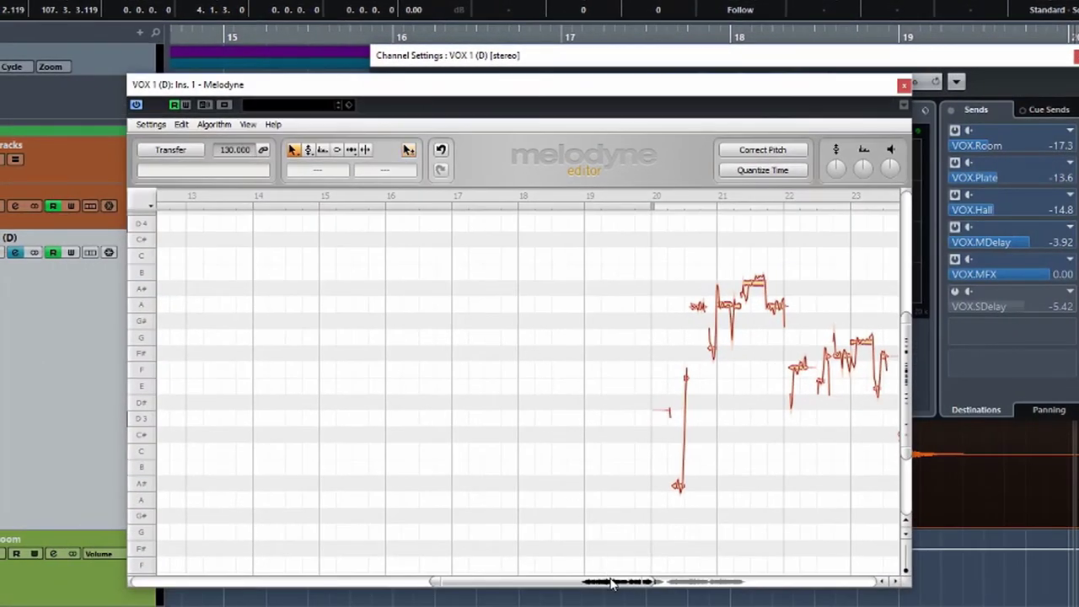
pyautogui.moveTo(612, 582)
pyautogui.mouseDown()
pyautogui.moveTo(494, 593)
pyautogui.moveTo(607, 592)
pyautogui.mouseUp()
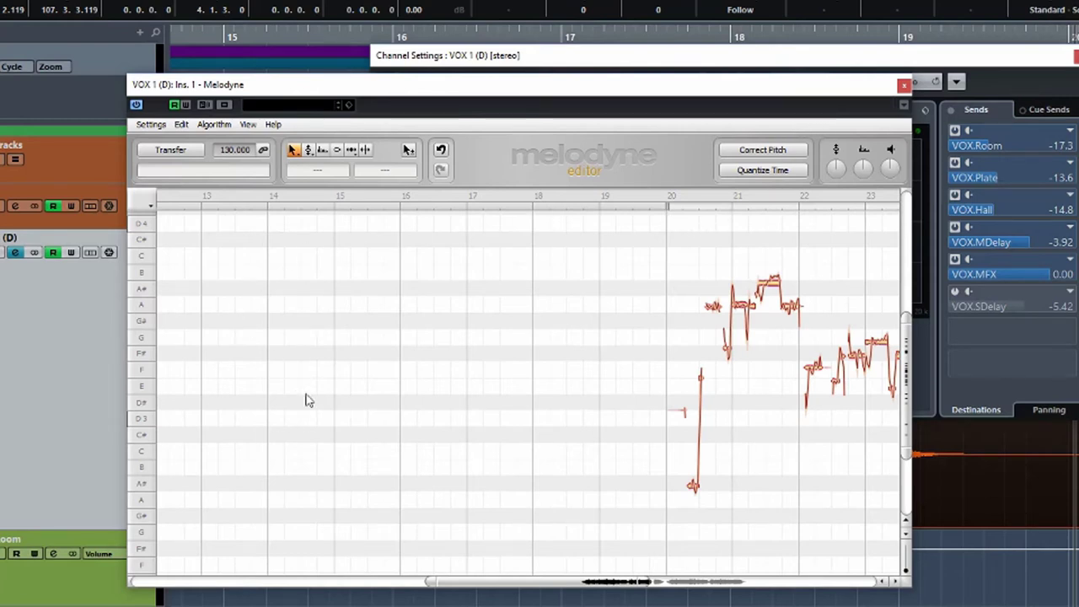
pyautogui.moveTo(641, 582); pyautogui.dragTo(745, 587)
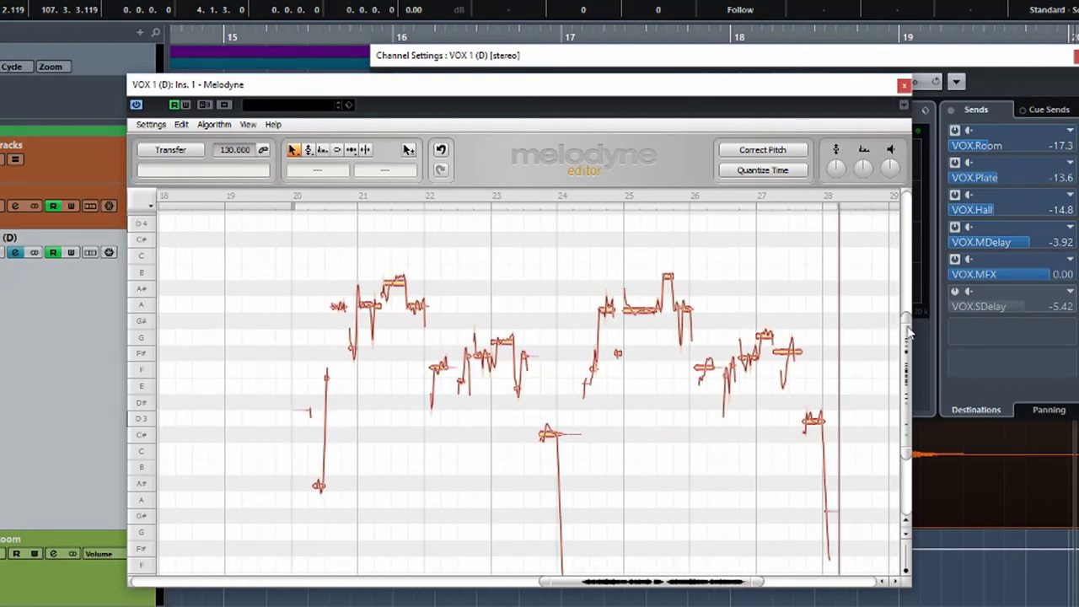
pyautogui.moveTo(909, 334)
pyautogui.mouseDown()
pyautogui.moveTo(907, 368)
pyautogui.moveTo(911, 348)
pyautogui.mouseUp()
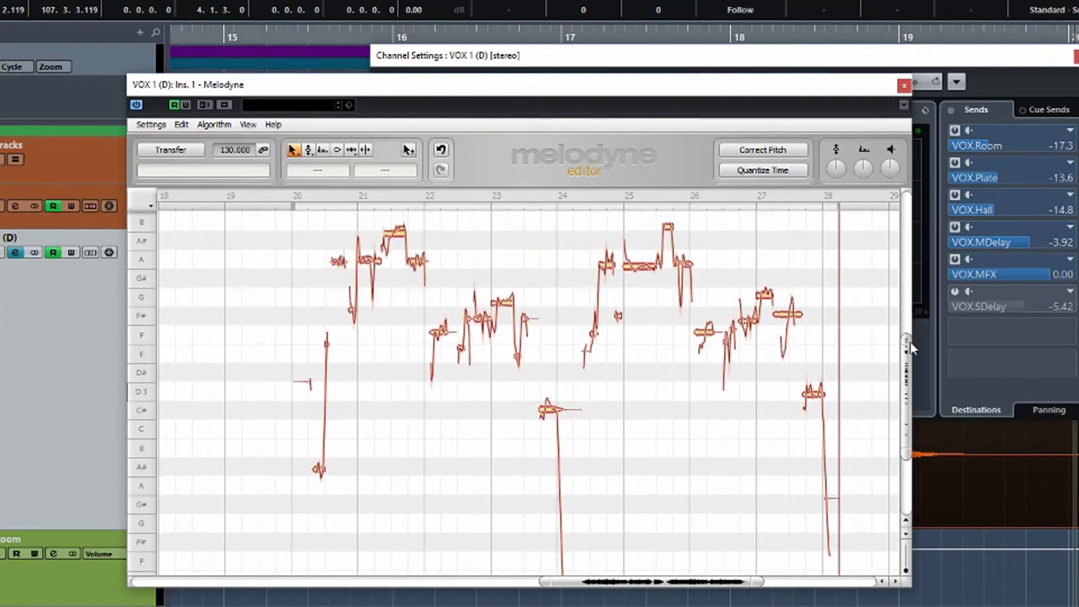
pyautogui.moveTo(758, 584); pyautogui.dragTo(668, 592)
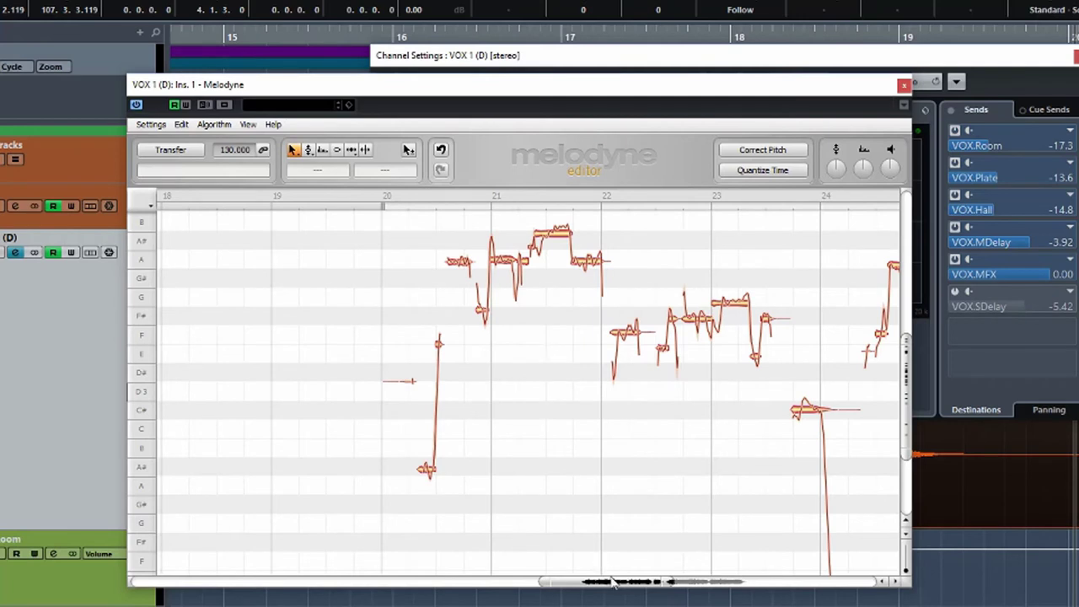
pyautogui.moveTo(617, 587); pyautogui.dragTo(655, 586)
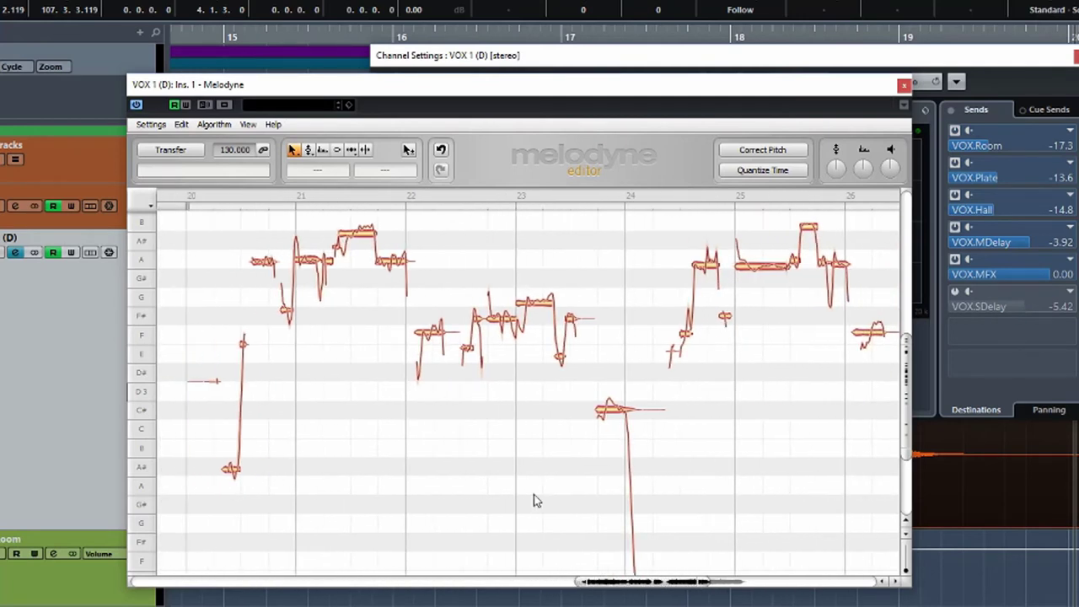
pyautogui.scroll(1, 518, 469)
pyautogui.scroll(1, 519, 470)
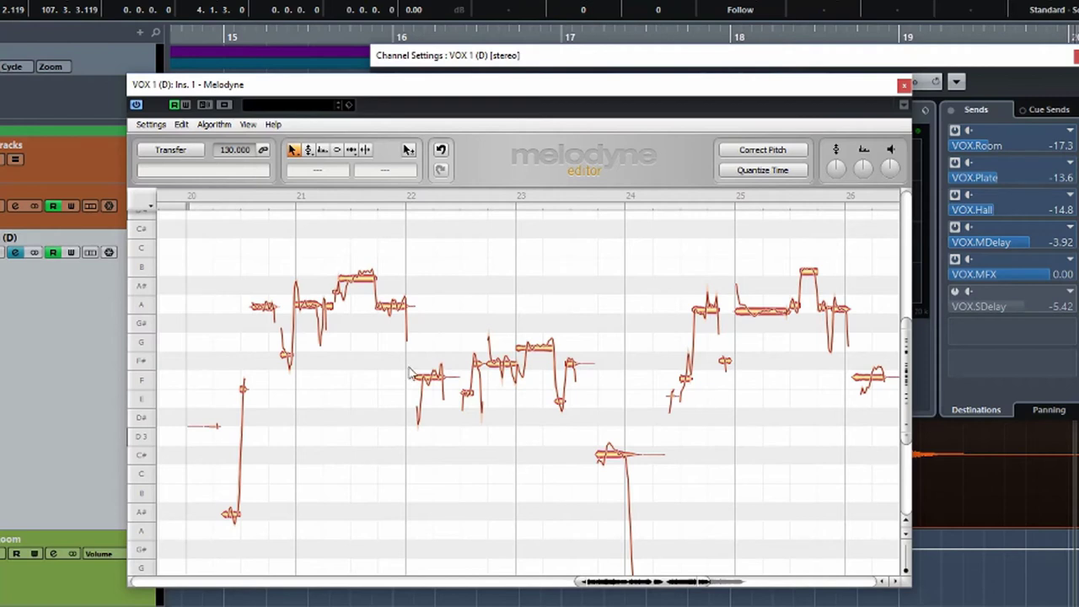
pyautogui.moveTo(905, 323); pyautogui.dragTo(907, 358)
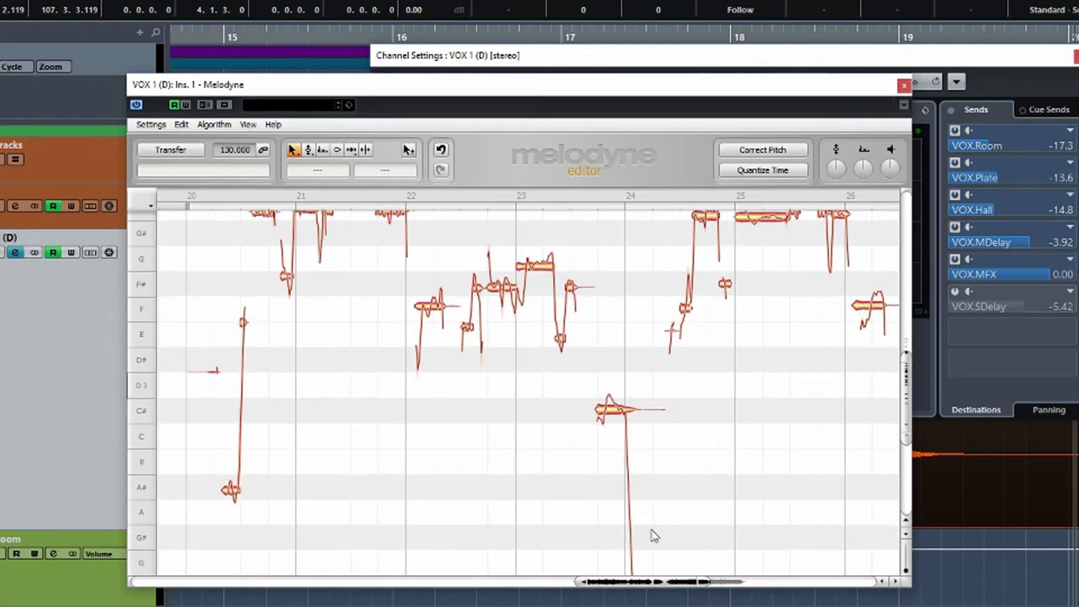
pyautogui.moveTo(666, 583)
pyautogui.mouseDown()
pyautogui.moveTo(687, 588)
pyautogui.moveTo(665, 583)
pyautogui.mouseUp()
pyautogui.scroll(3, 707, 446)
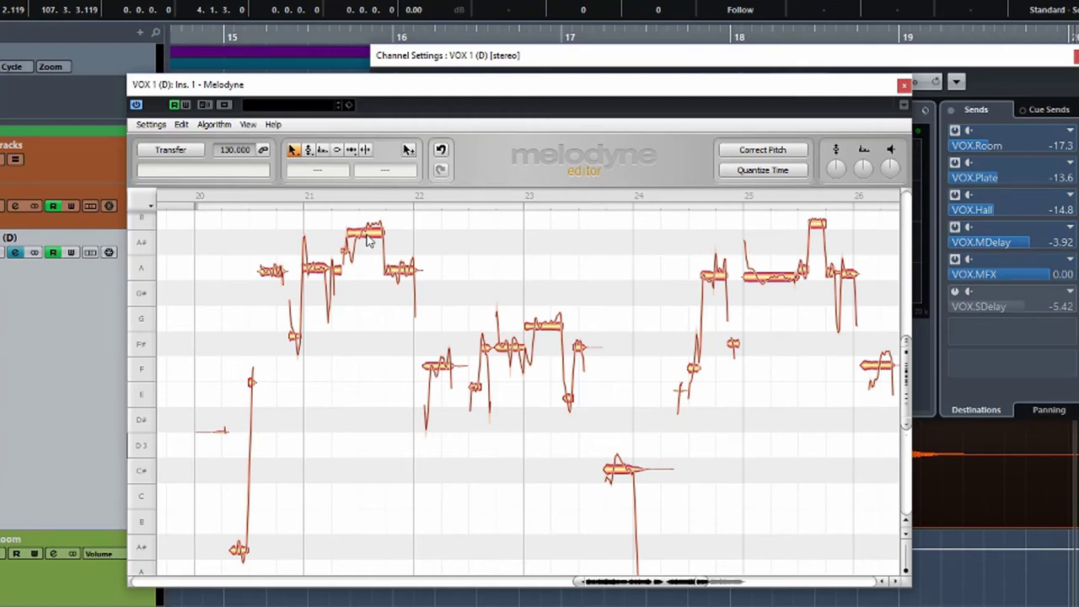
# Step: Raise the flat A# note in bar 21 up to B3
pyautogui.click(367, 239)
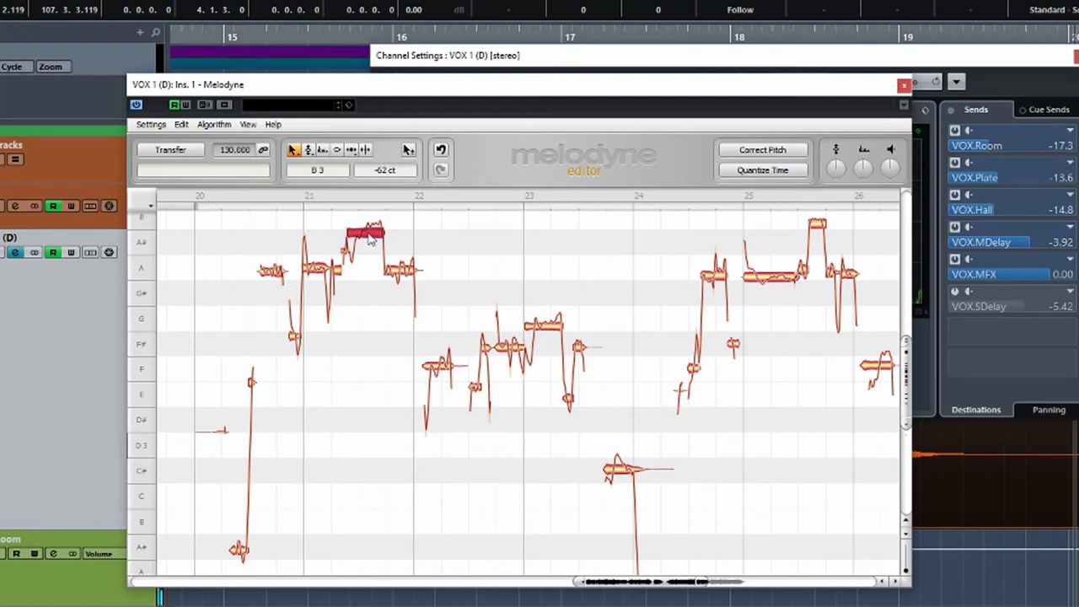
pyautogui.scroll(1, 369, 241)
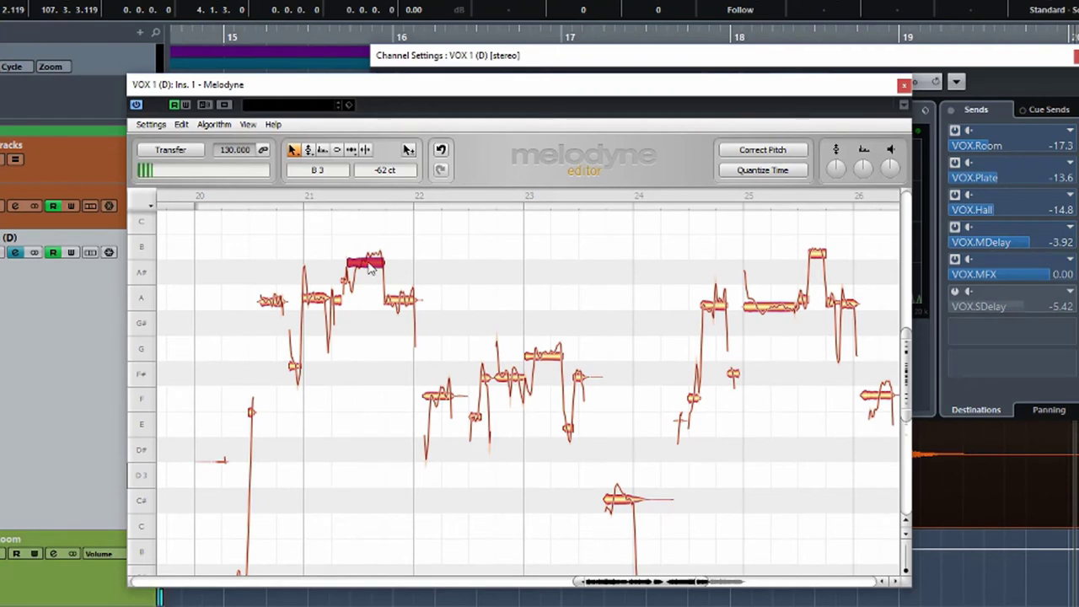
pyautogui.moveTo(371, 269)
pyautogui.mouseDown()
pyautogui.moveTo(372, 218)
pyautogui.moveTo(373, 286)
pyautogui.moveTo(374, 232)
pyautogui.moveTo(376, 268)
pyautogui.moveTo(367, 260)
pyautogui.mouseUp()
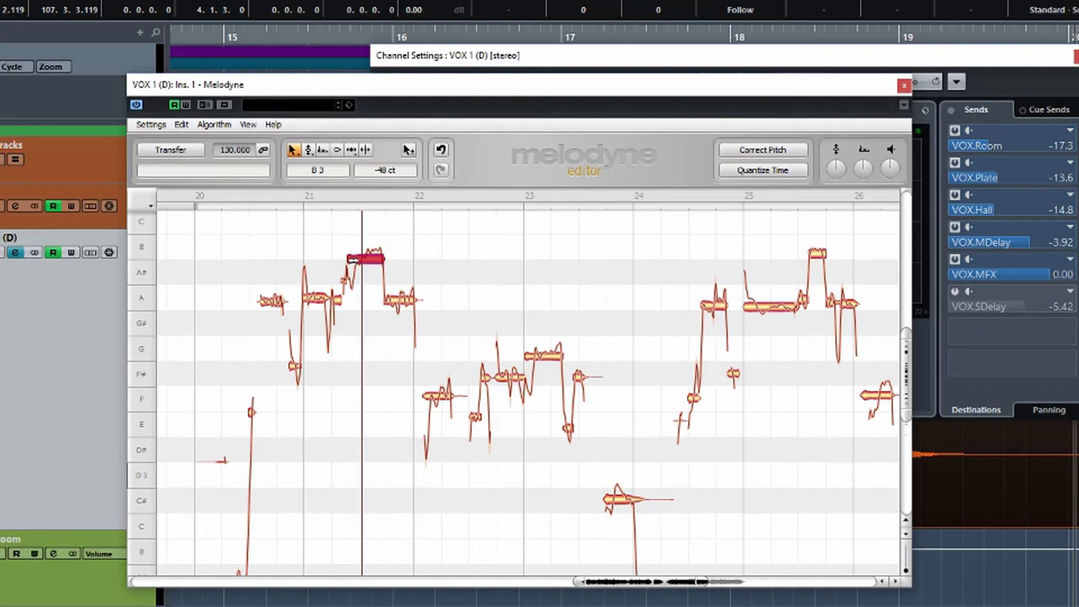
# Step: Settle the bar 21 note on B3 at +5 cents, then select the notes in bars 20–24
pyautogui.moveTo(368, 265); pyautogui.dragTo(372, 242)
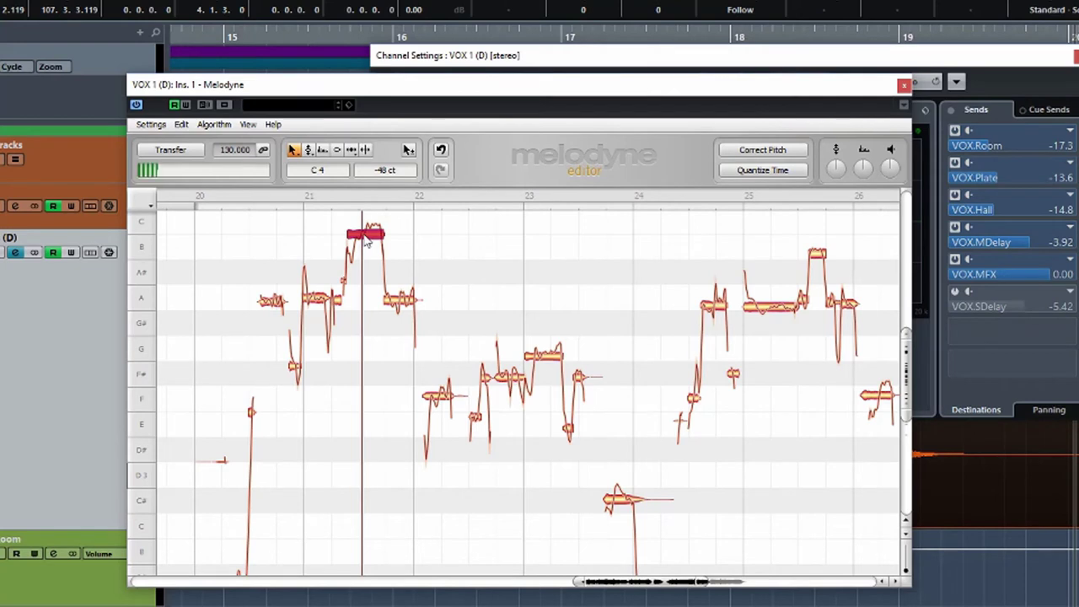
pyautogui.moveTo(366, 238)
pyautogui.mouseDown()
pyautogui.moveTo(370, 264)
pyautogui.moveTo(368, 246)
pyautogui.mouseUp()
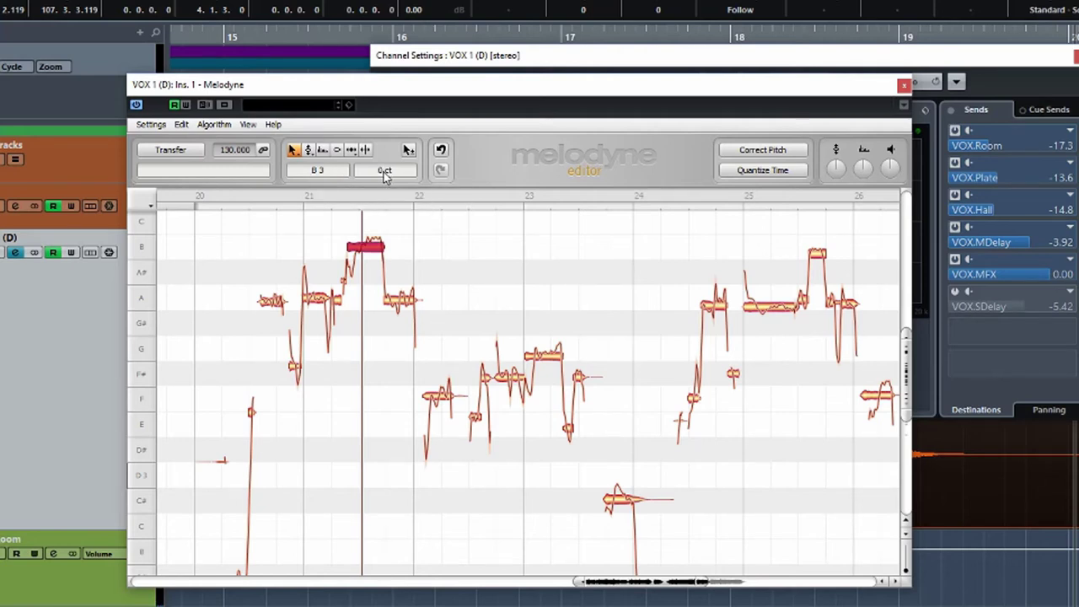
pyautogui.scroll(-3, 385, 173)
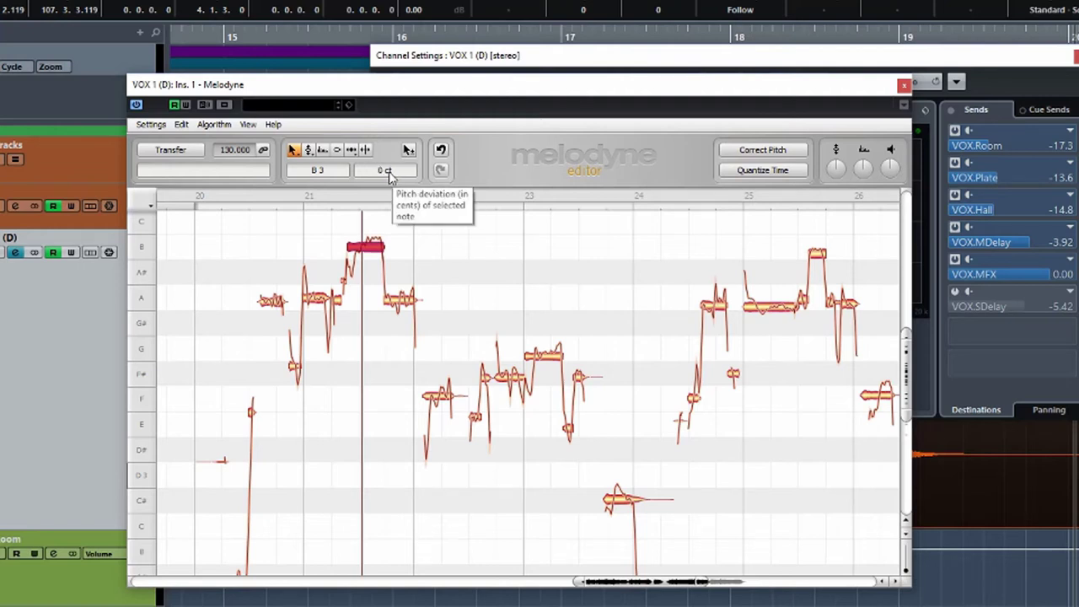
pyautogui.moveTo(389, 171)
pyautogui.mouseDown()
pyautogui.moveTo(392, 211)
pyautogui.moveTo(395, 164)
pyautogui.mouseUp()
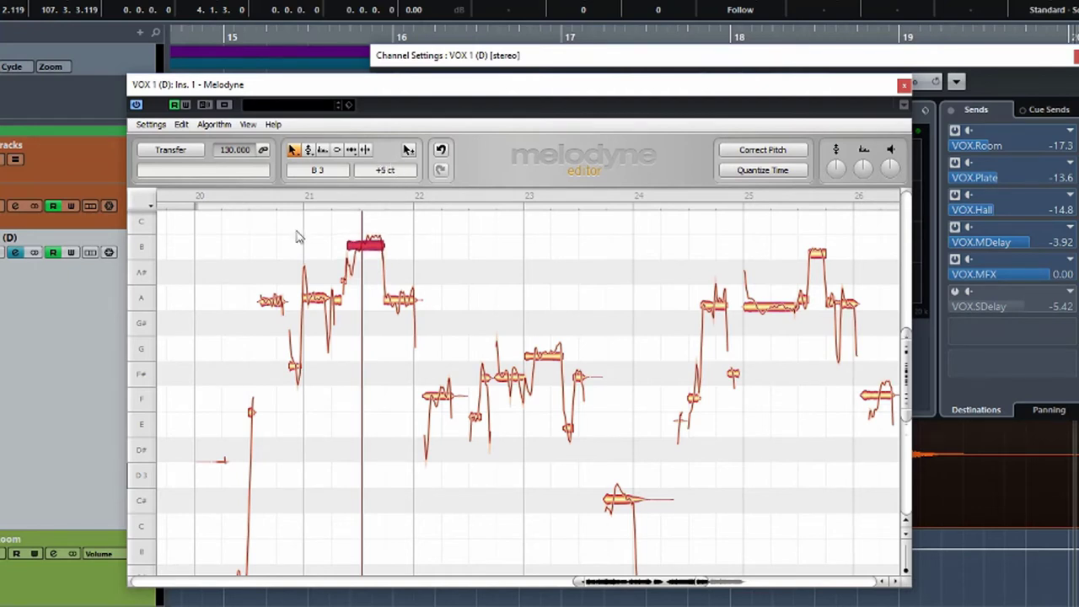
pyautogui.moveTo(220, 230); pyautogui.dragTo(631, 463)
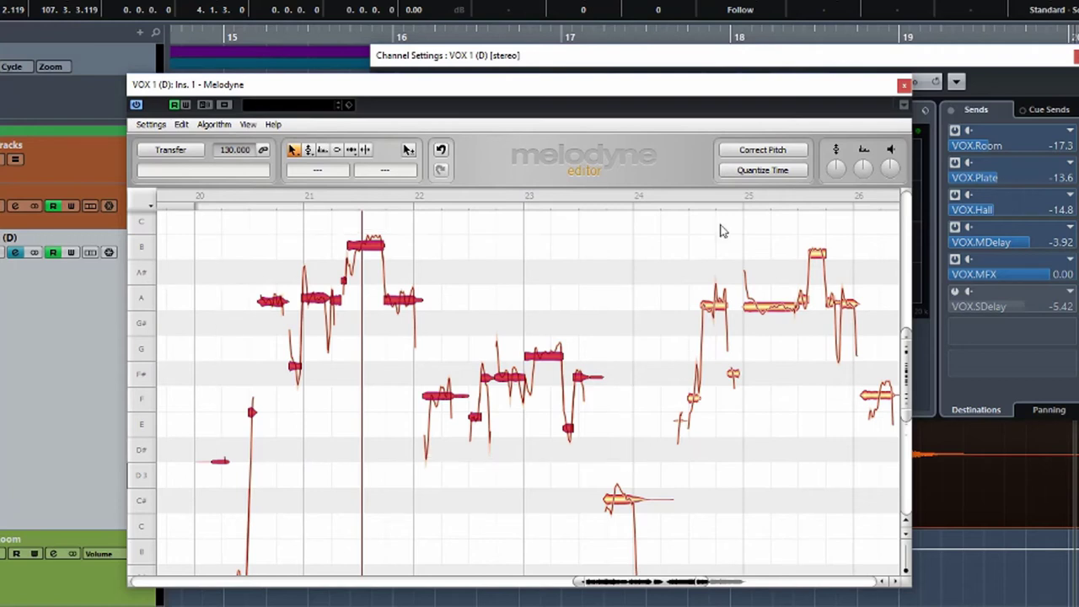
# Step: In Correct Pitch, set pitch centre correction to 100% and pitch drift to 0%
pyautogui.click(763, 150)
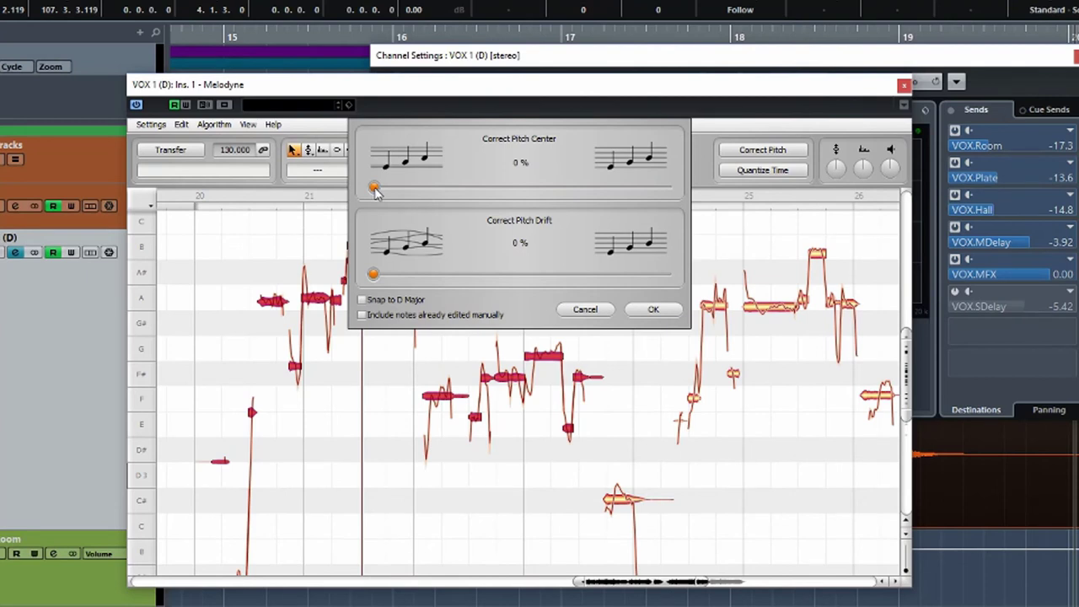
pyautogui.moveTo(377, 193); pyautogui.dragTo(679, 190)
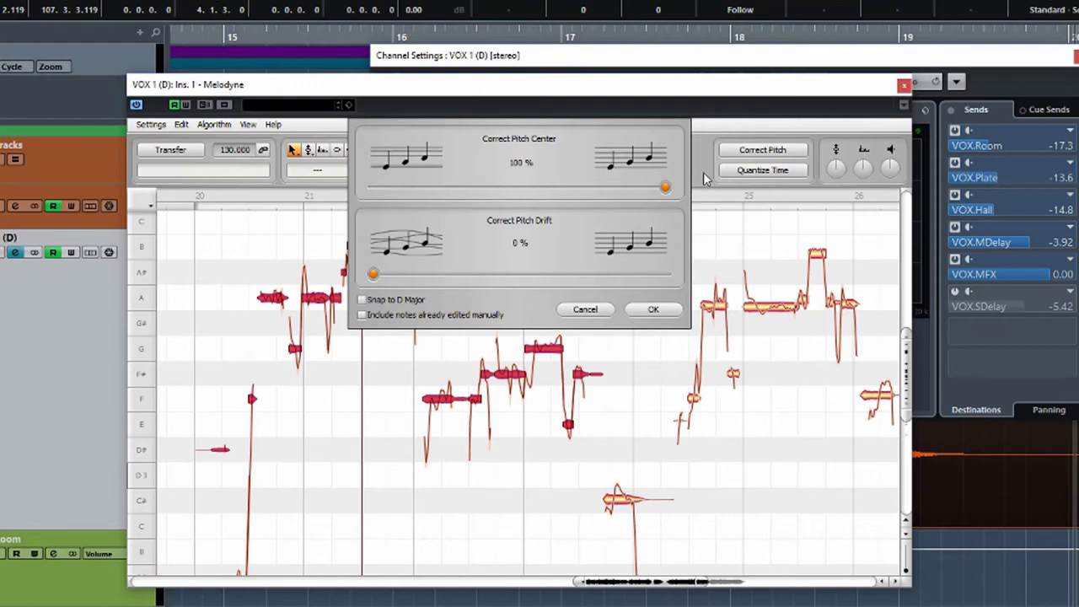
pyautogui.moveTo(634, 184); pyautogui.dragTo(693, 194)
pyautogui.moveTo(375, 275); pyautogui.dragTo(672, 297)
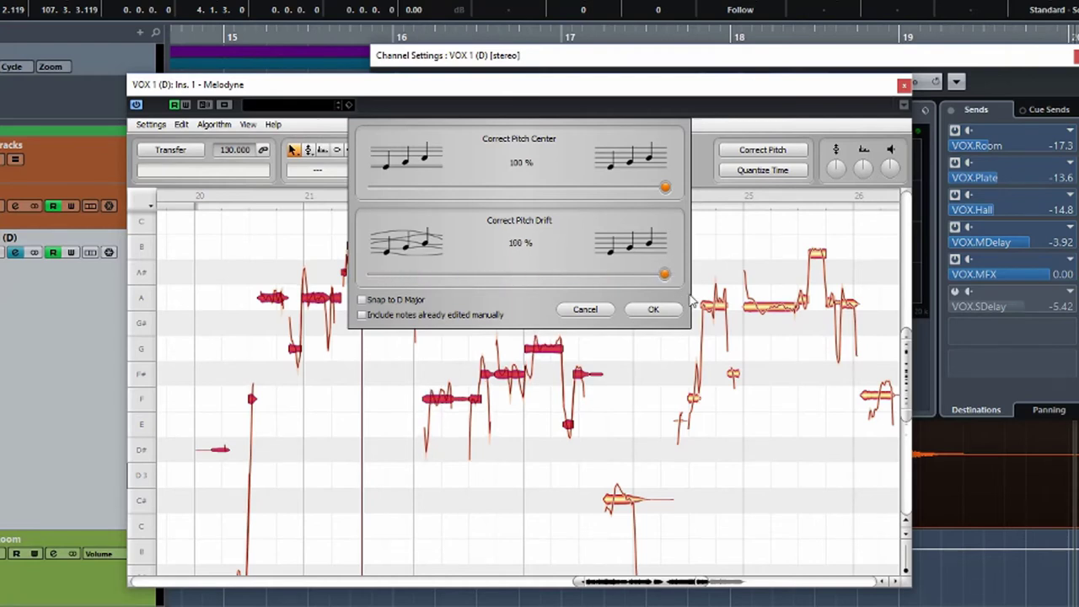
pyautogui.moveTo(582, 275); pyautogui.dragTo(339, 307)
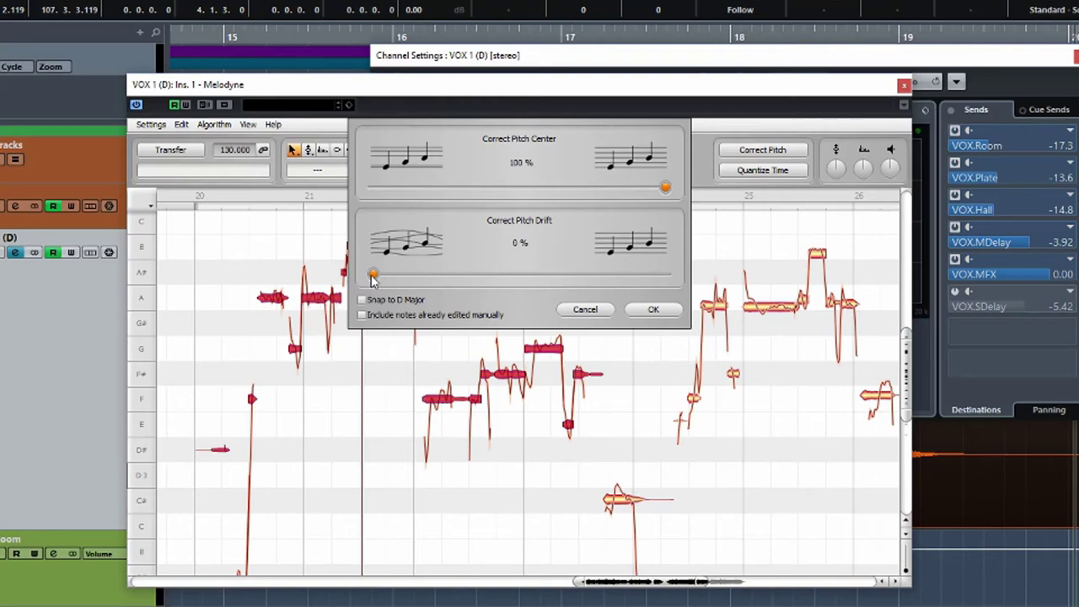
pyautogui.moveTo(374, 278); pyautogui.dragTo(710, 296)
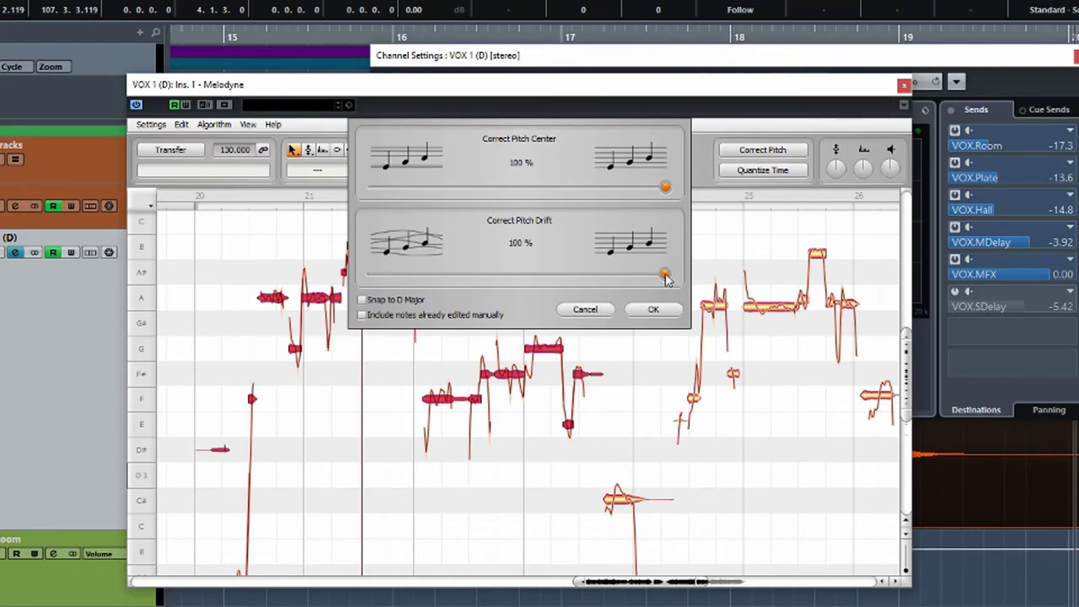
pyautogui.moveTo(665, 276); pyautogui.dragTo(369, 279)
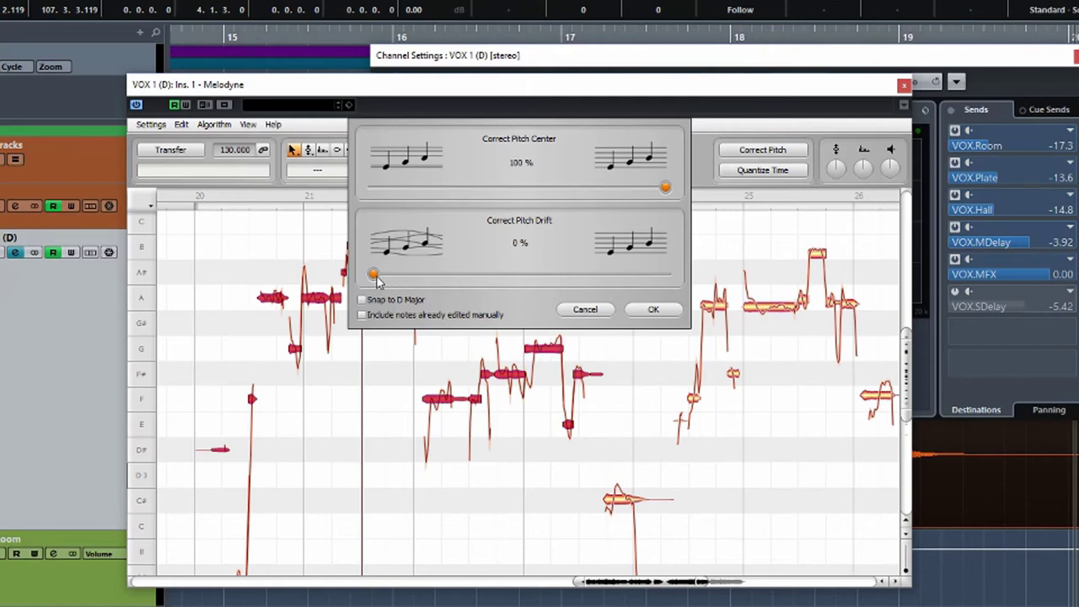
pyautogui.moveTo(419, 277); pyautogui.dragTo(363, 283)
# Step: Try Snap to D Major with a lower centre amount, then turn snapping back off
pyautogui.click(363, 300)
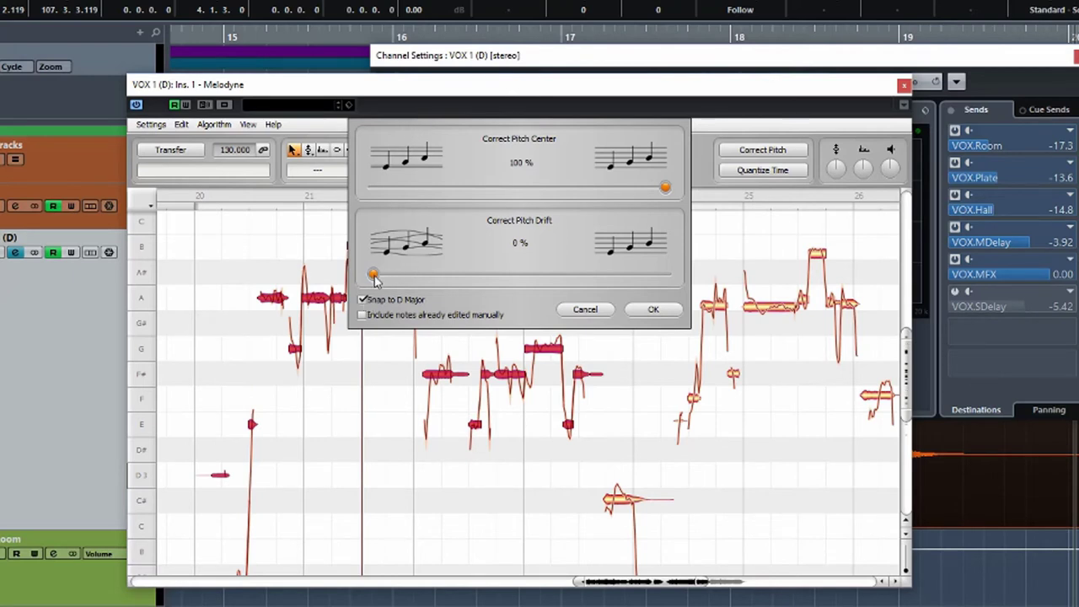
pyautogui.moveTo(665, 186); pyautogui.dragTo(696, 207)
pyautogui.click(364, 300)
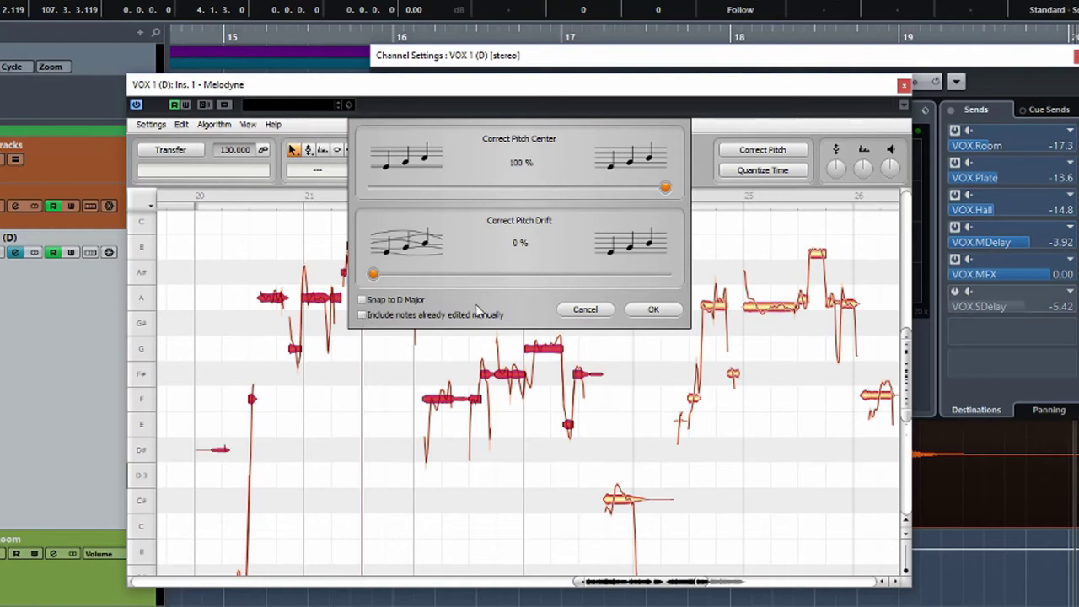
# Step: Apply the pitch correction and audition it, then reapply with Snap to D Major and audition again
pyautogui.click(652, 311)
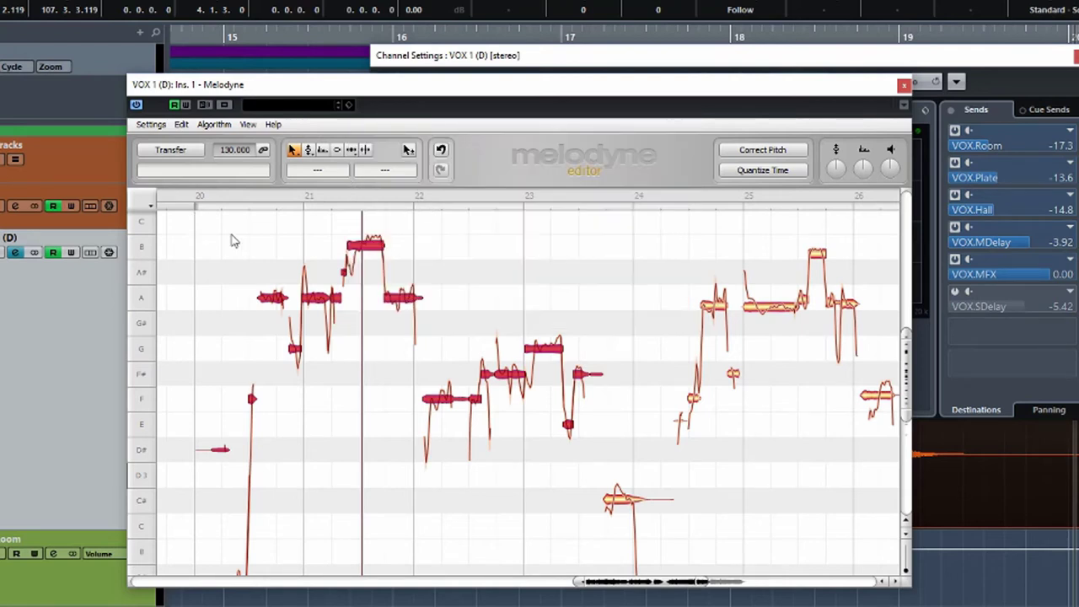
pyautogui.press('space')
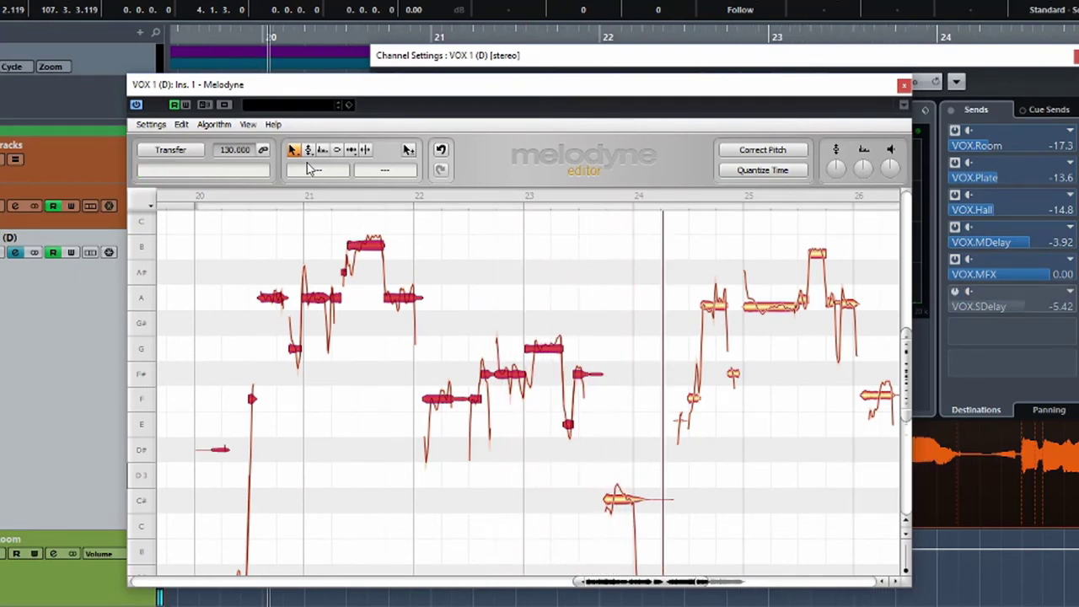
pyautogui.click(783, 155)
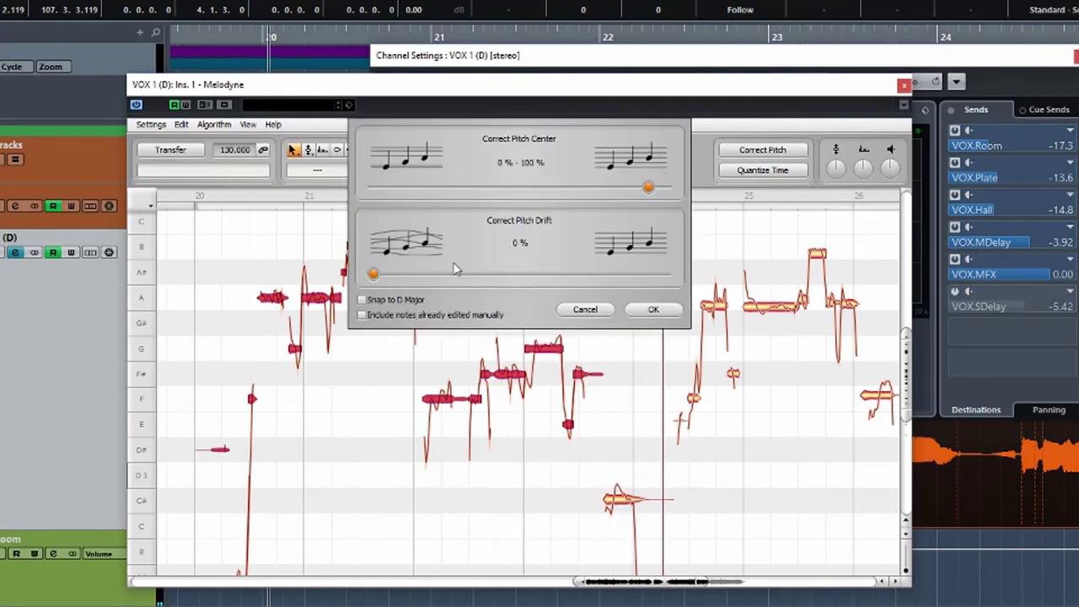
pyautogui.click(363, 301)
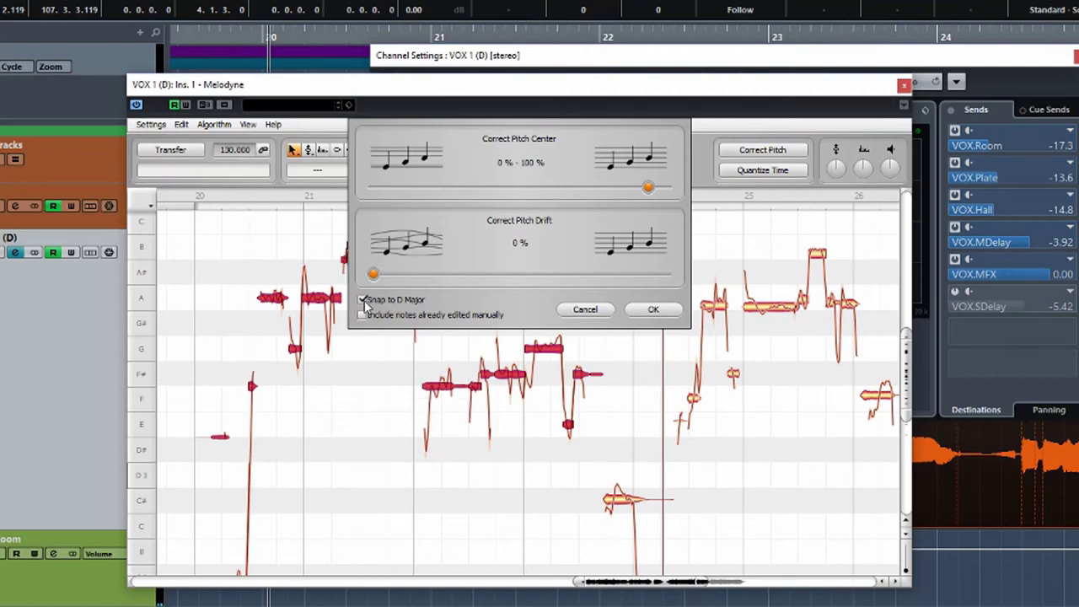
pyautogui.click(655, 311)
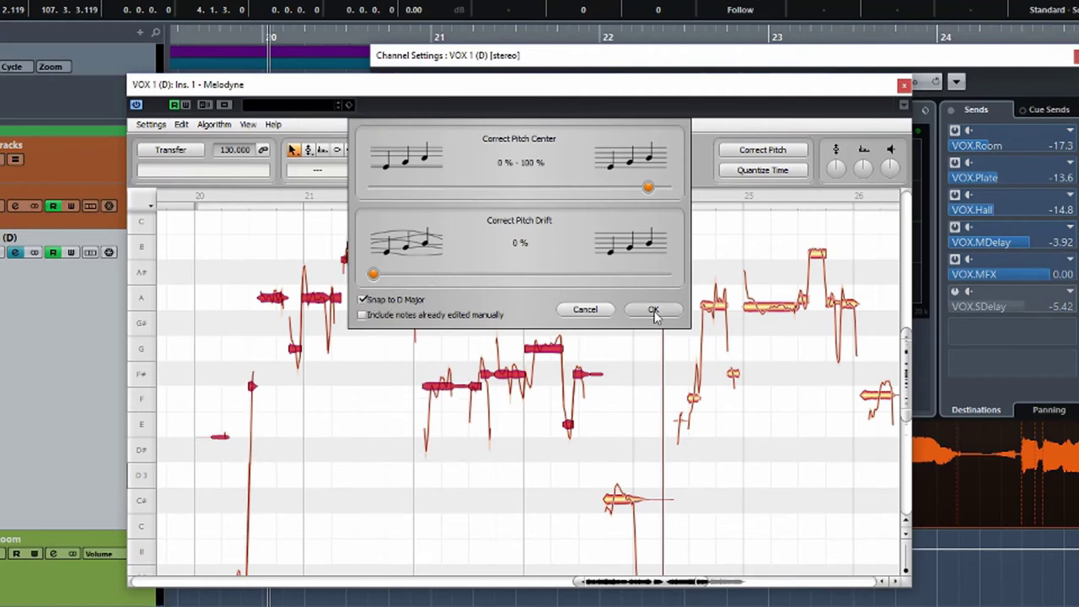
pyautogui.press('space')
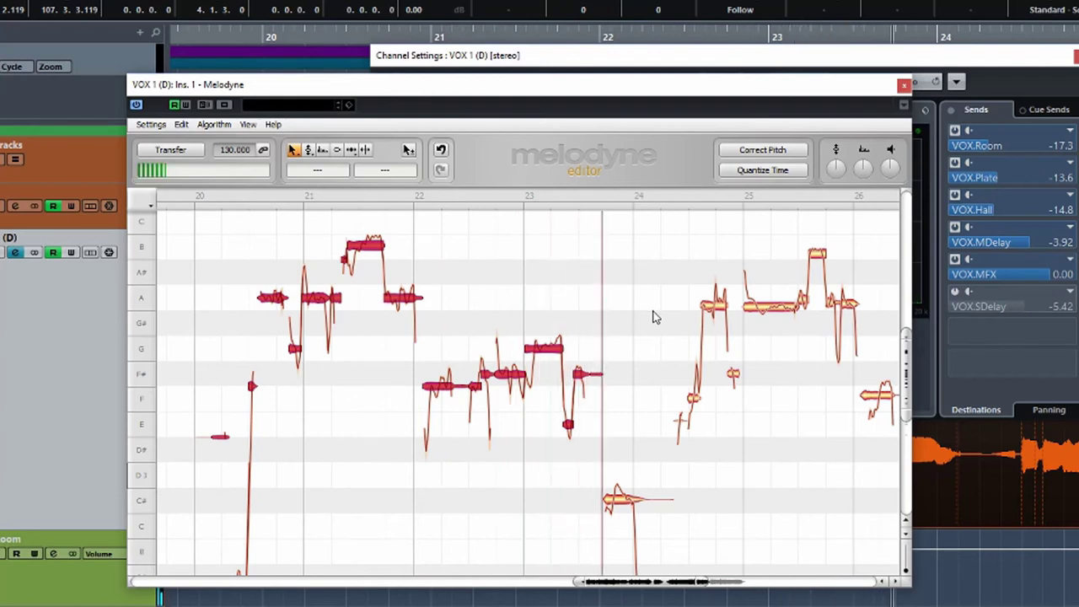
pyautogui.press('space')
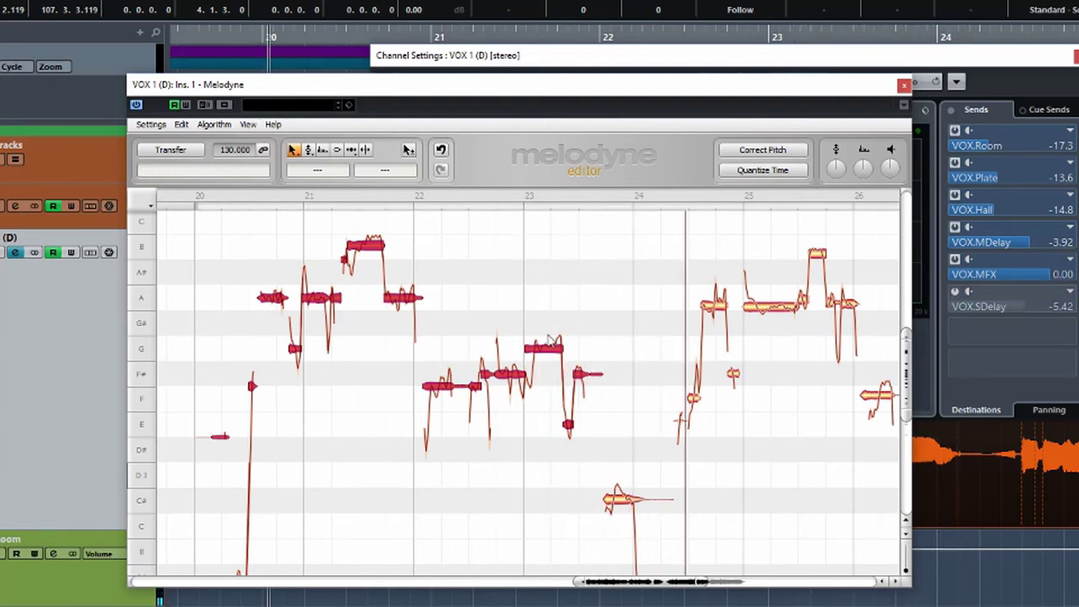
# Step: Raise pitch drift correction to 100%, apply it and play back the vocal
pyautogui.click(774, 150)
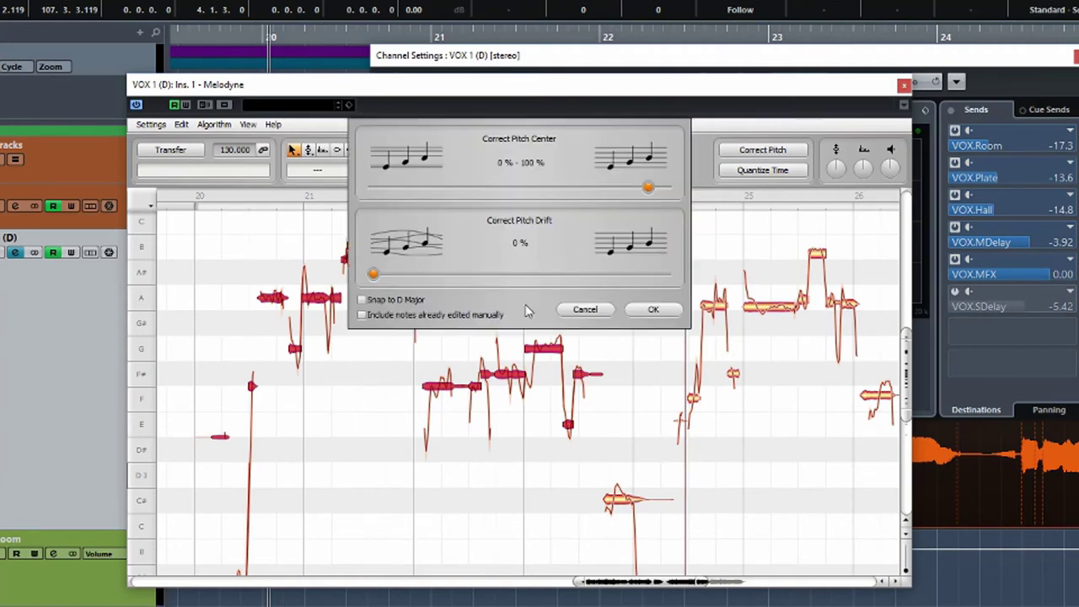
pyautogui.moveTo(488, 274); pyautogui.dragTo(711, 265)
pyautogui.click(655, 310)
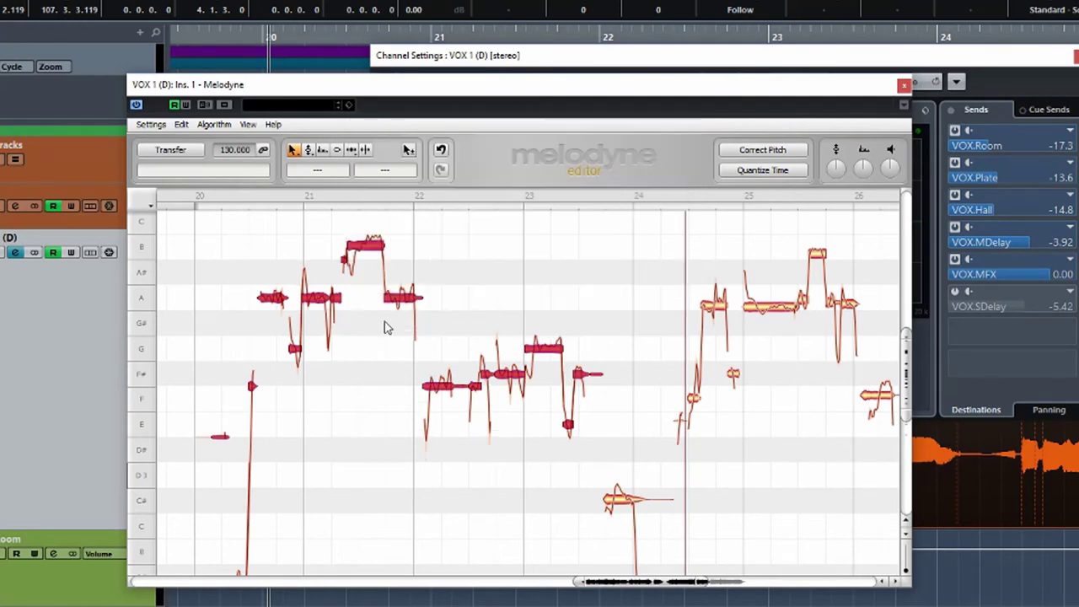
pyautogui.press('space')
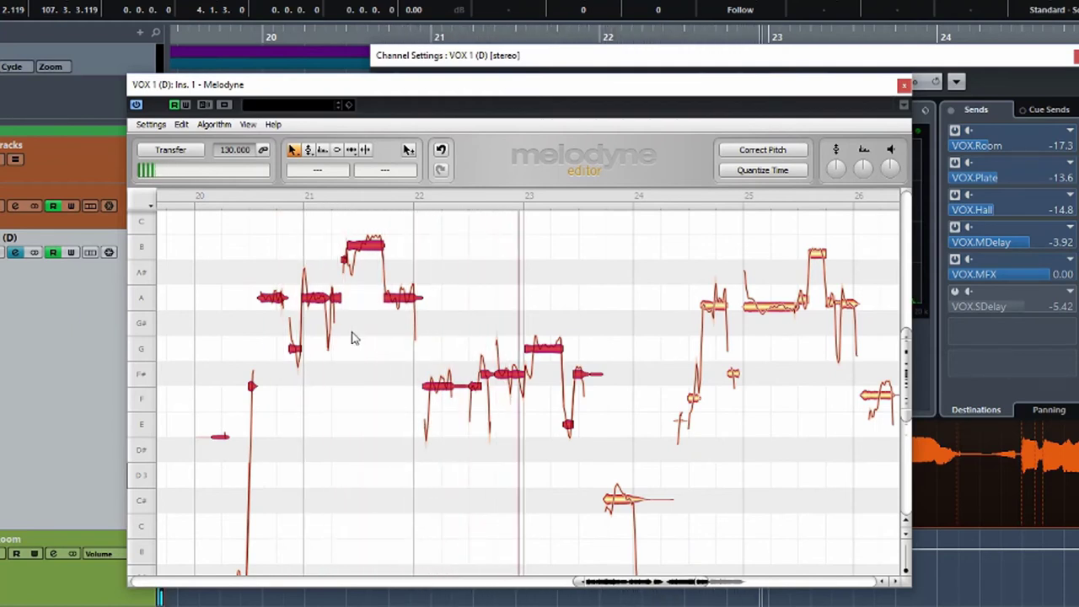
pyautogui.press('space')
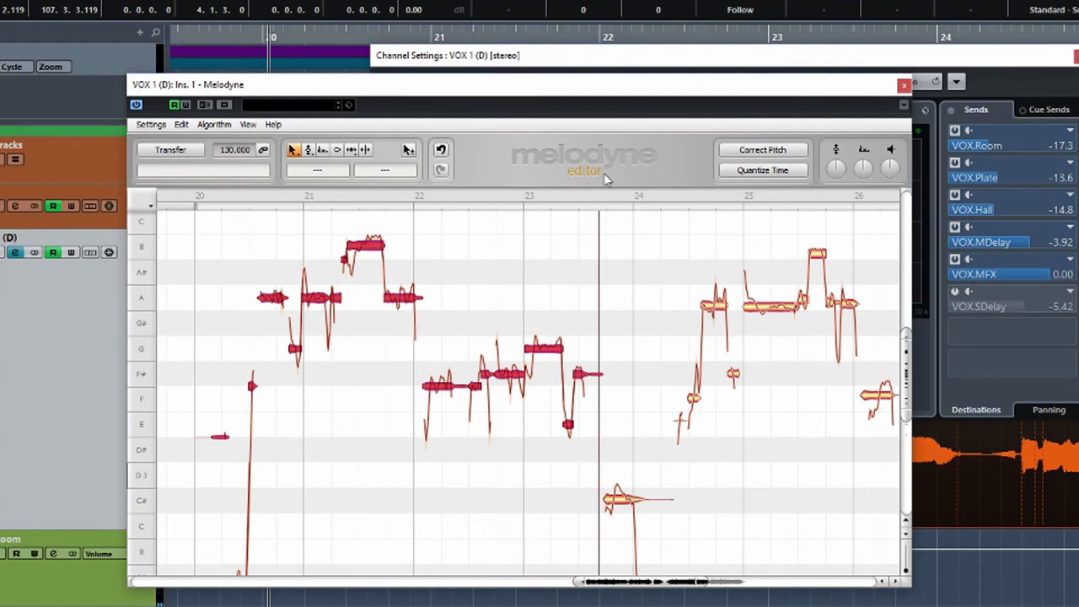
# Step: Open the Quantize Time options and cancel them, leaving note timing unchanged
pyautogui.click(764, 171)
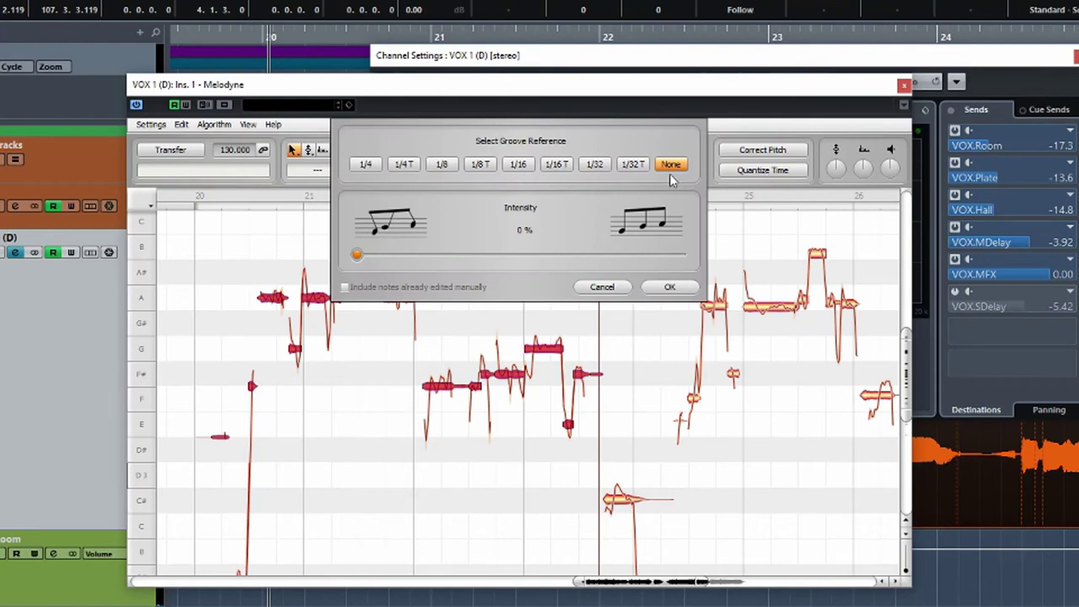
pyautogui.click(617, 289)
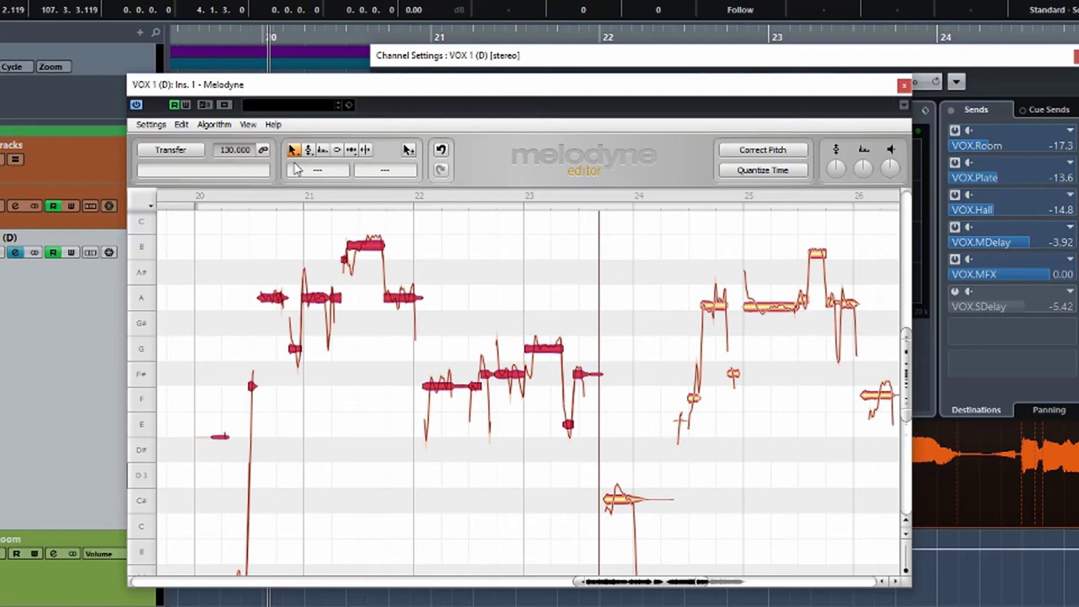
# Step: Pan the note view along the timeline and magnify the notes around bars 21–23
pyautogui.moveTo(518, 289); pyautogui.dragTo(456, 285)
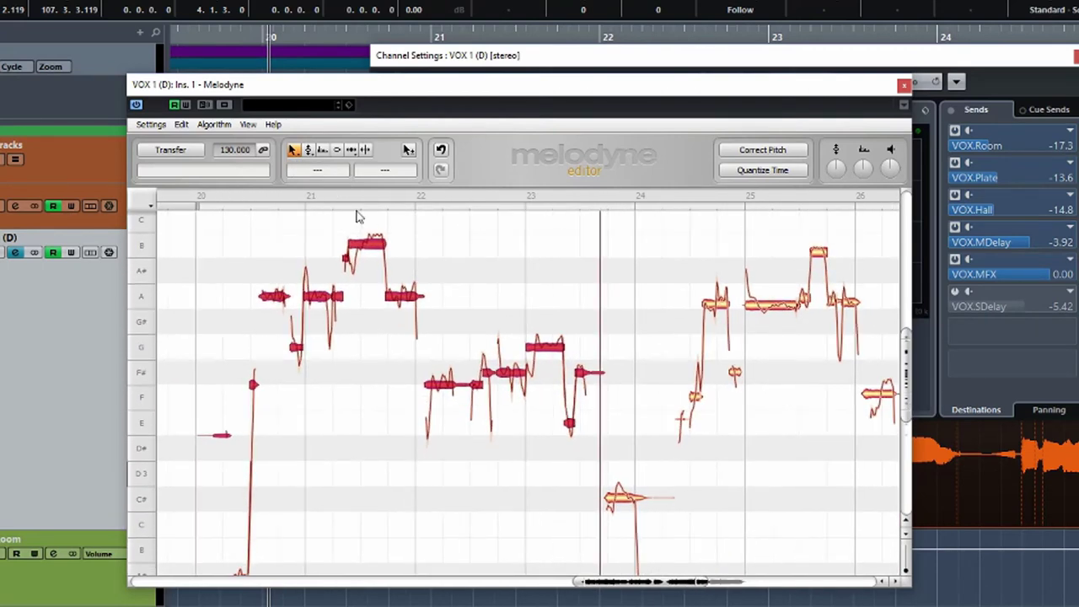
pyautogui.click(296, 152)
pyautogui.moveTo(377, 303); pyautogui.dragTo(423, 309)
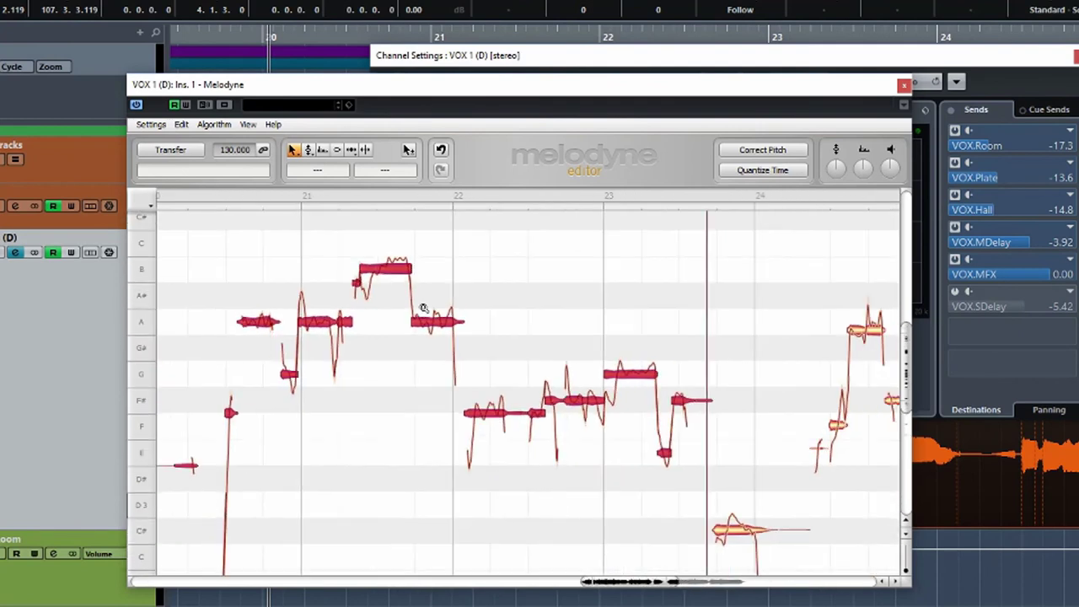
# Step: Nudge the B note's pitch, then flatten its pitch wobble with the Pitch Modulation Tool
pyautogui.click(308, 152)
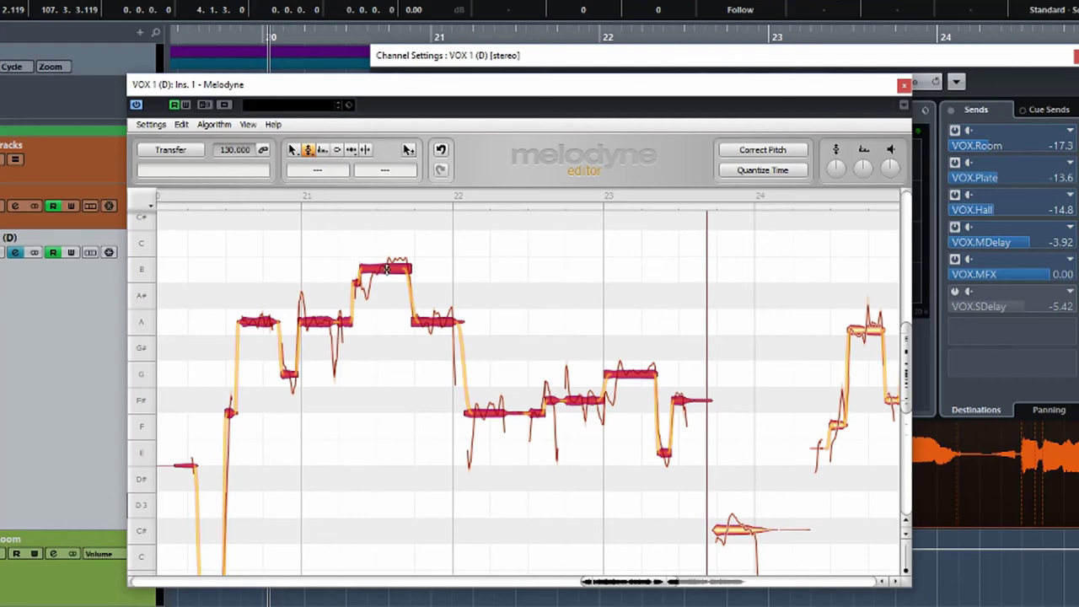
pyautogui.moveTo(386, 269)
pyautogui.mouseDown()
pyautogui.moveTo(390, 292)
pyautogui.moveTo(390, 268)
pyautogui.mouseUp()
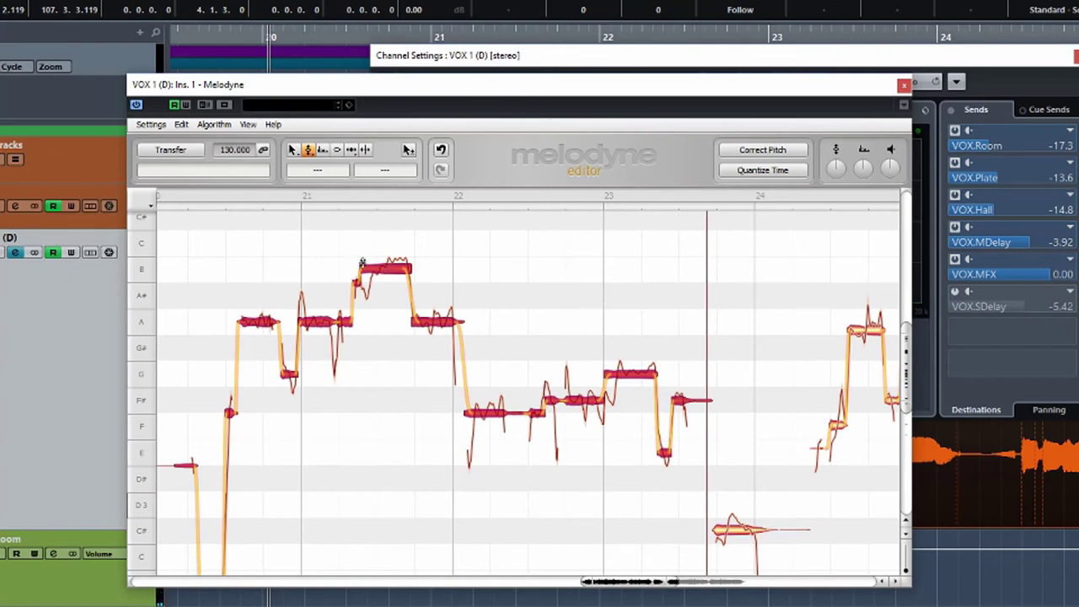
pyautogui.click(308, 150)
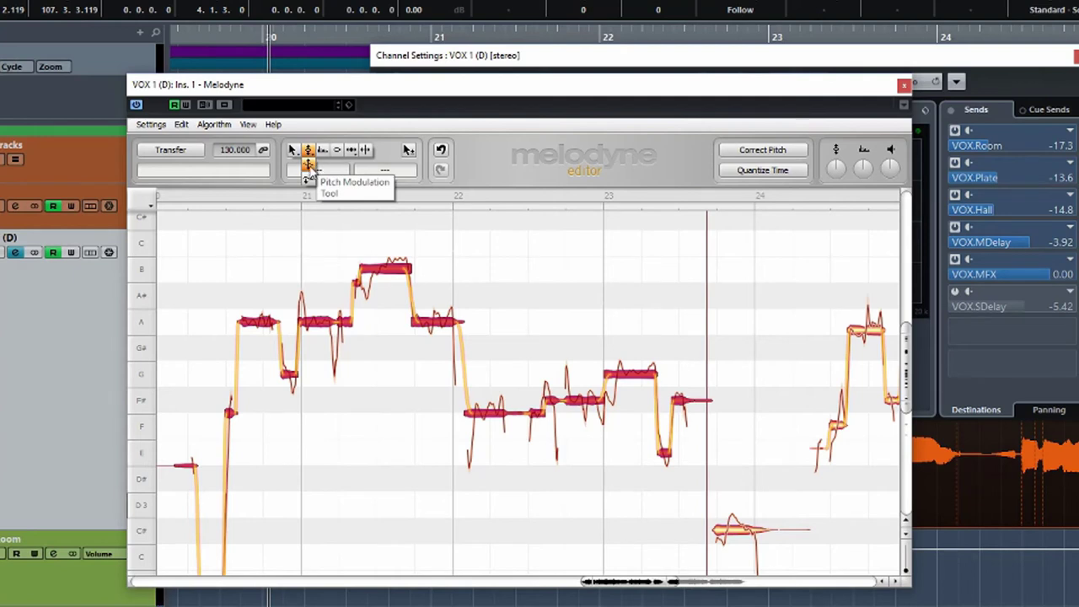
pyautogui.click(310, 167)
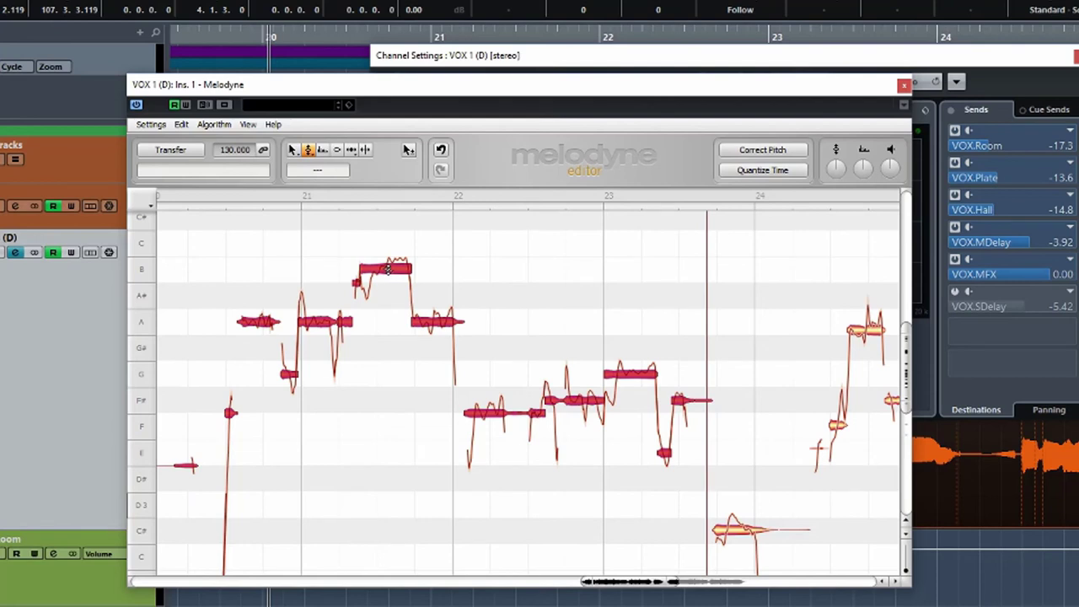
pyautogui.moveTo(386, 268); pyautogui.dragTo(378, 355)
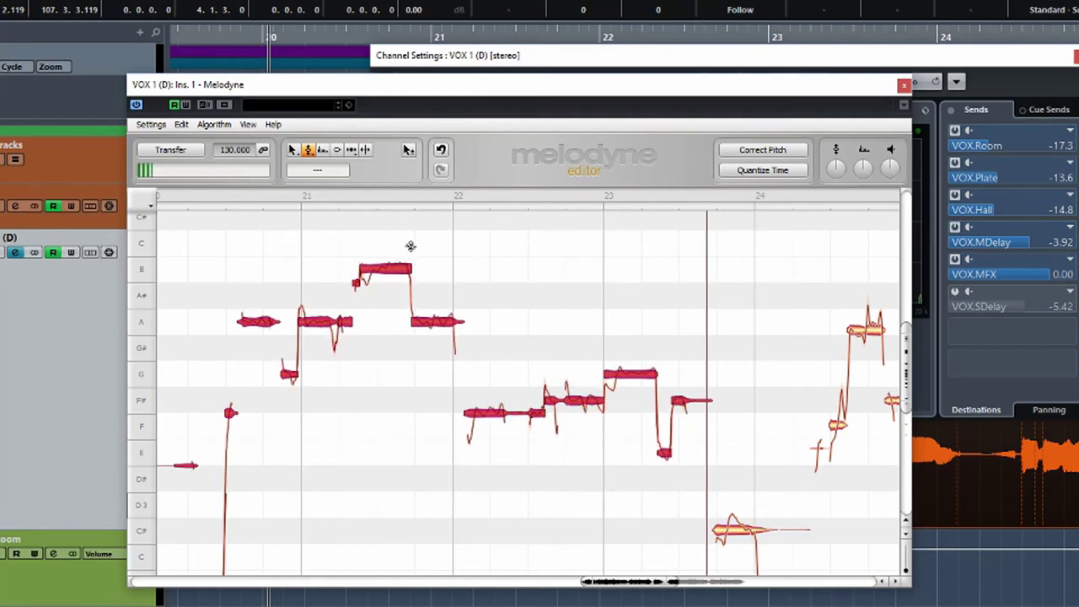
pyautogui.moveTo(309, 150); pyautogui.dragTo(312, 180)
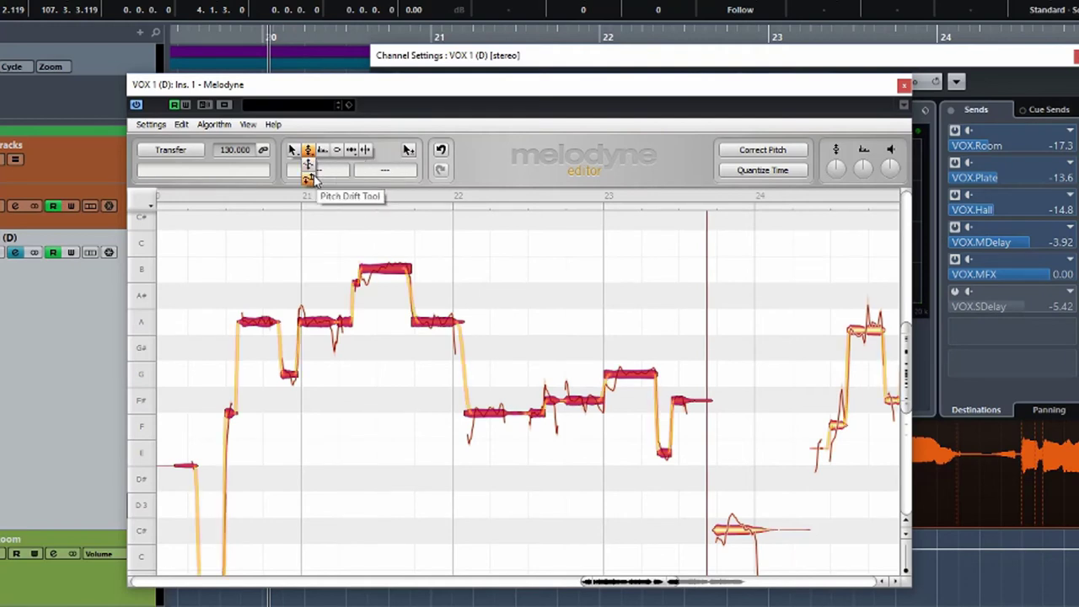
pyautogui.moveTo(312, 180); pyautogui.dragTo(314, 175)
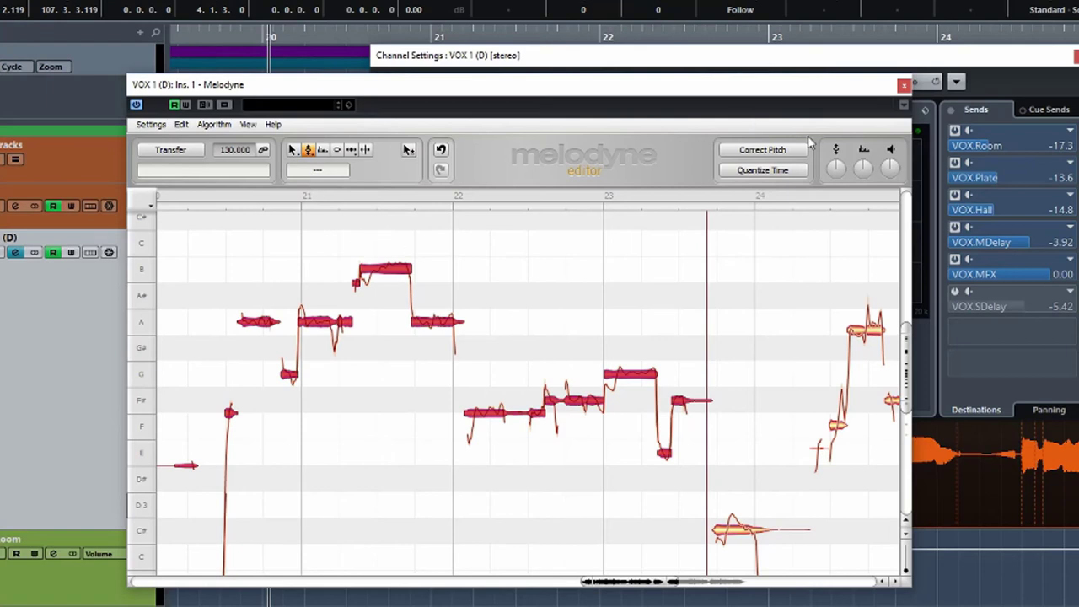
pyautogui.click(765, 152)
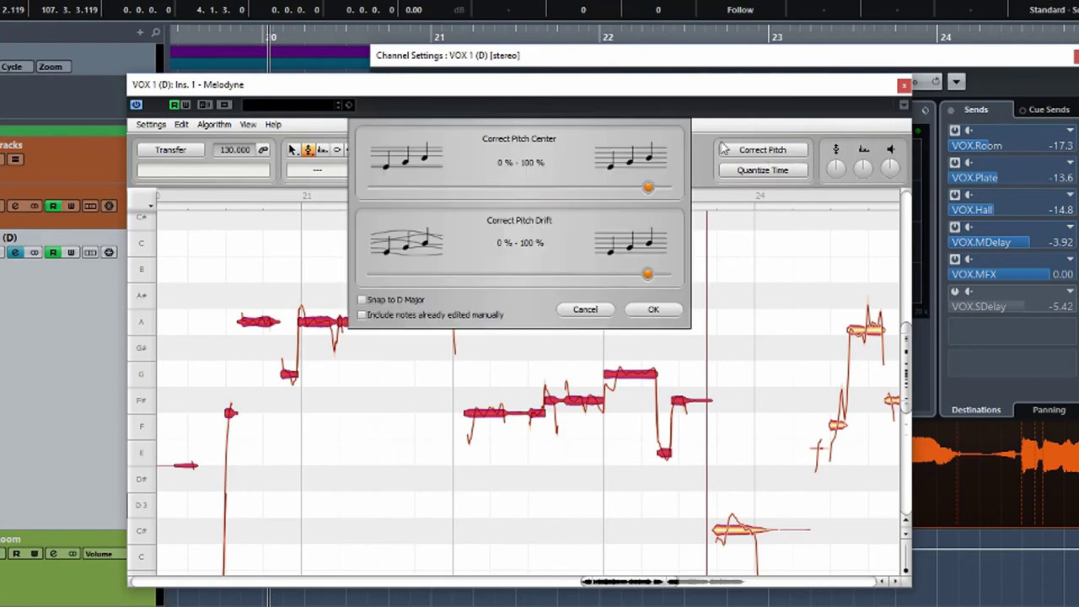
pyautogui.click(585, 310)
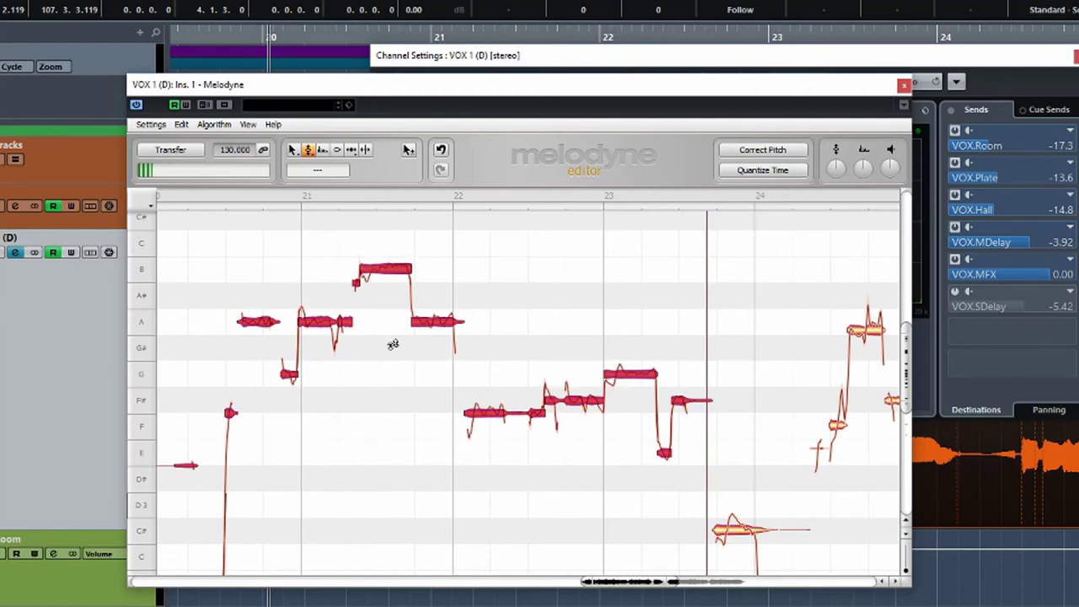
# Step: Raise the notes' formants with the Formant Tool, then undo that change
pyautogui.click(324, 151)
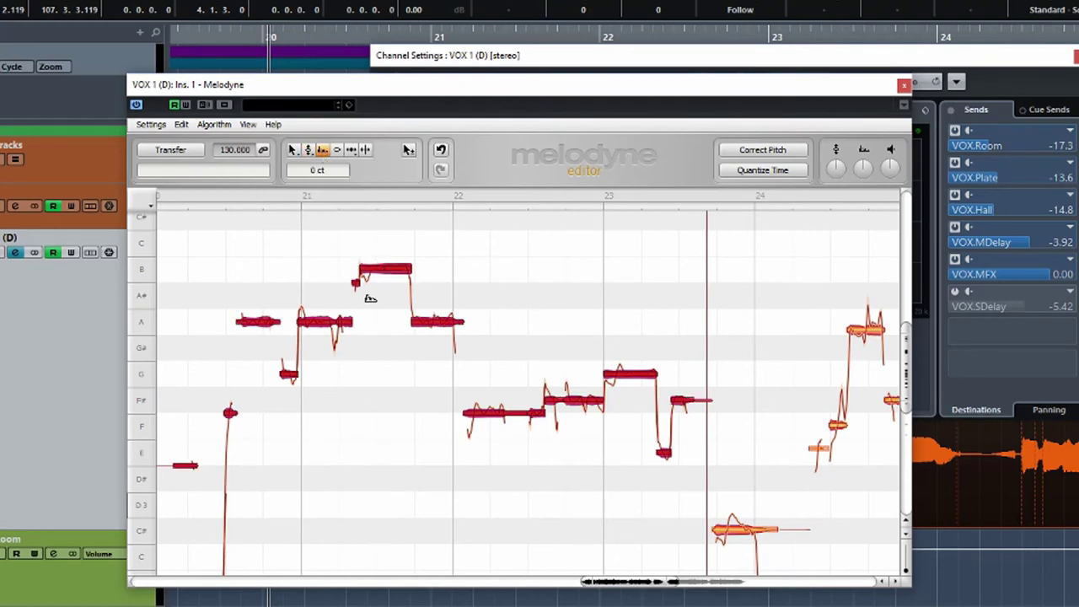
pyautogui.moveTo(391, 271)
pyautogui.mouseDown()
pyautogui.moveTo(400, 240)
pyautogui.moveTo(410, 270)
pyautogui.mouseUp()
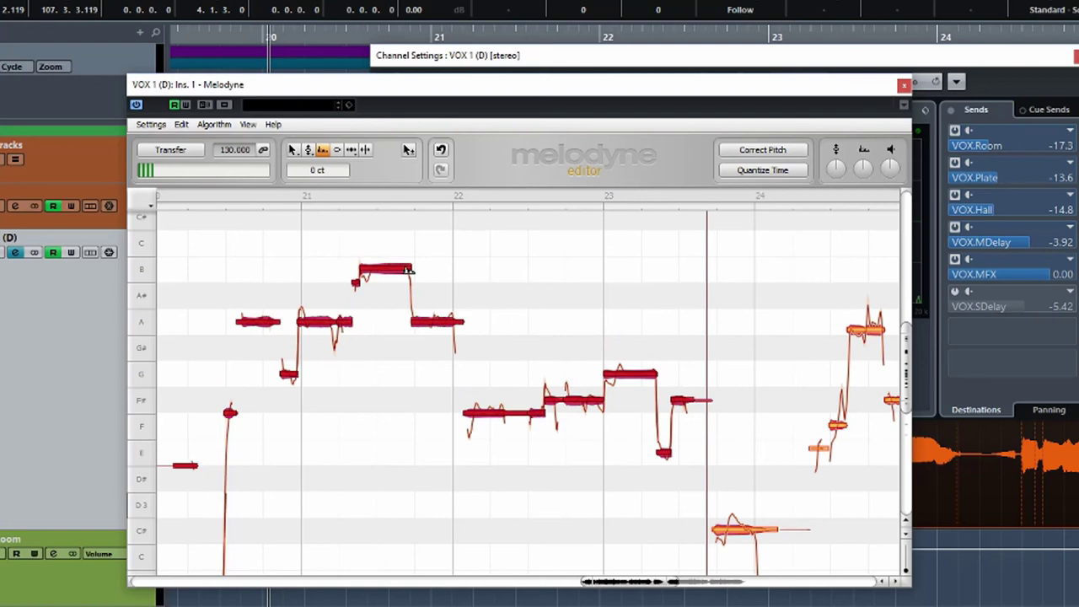
pyautogui.click(441, 150)
# Step: Undo the earlier pitch edits back to the original notes, redo one, and reselect the Formant Tool
pyautogui.click(441, 150)
pyautogui.click(441, 150)
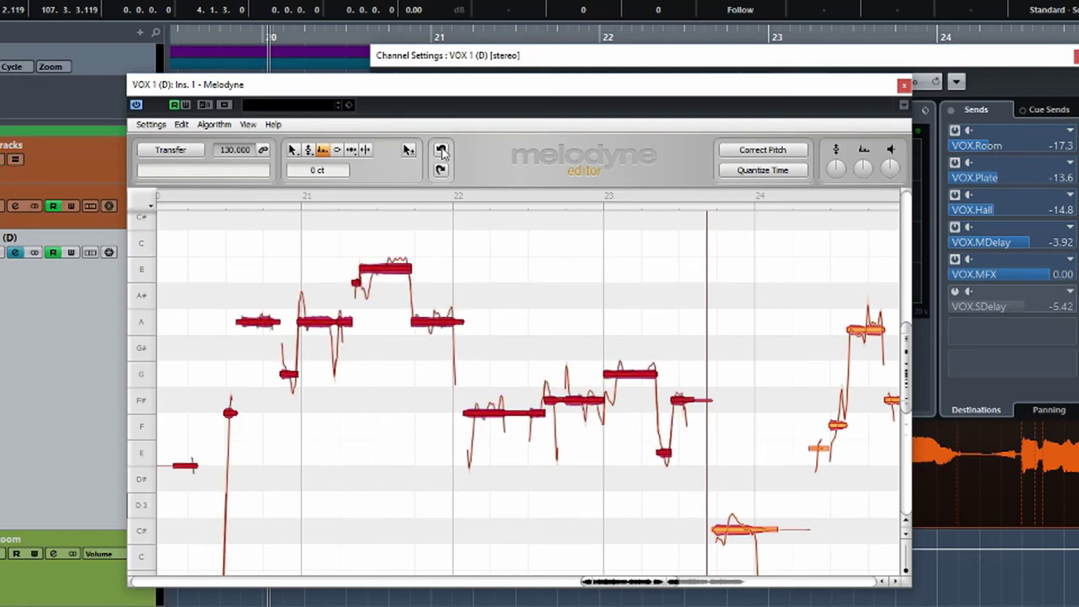
pyautogui.click(441, 150)
pyautogui.click(442, 150)
pyautogui.click(441, 150)
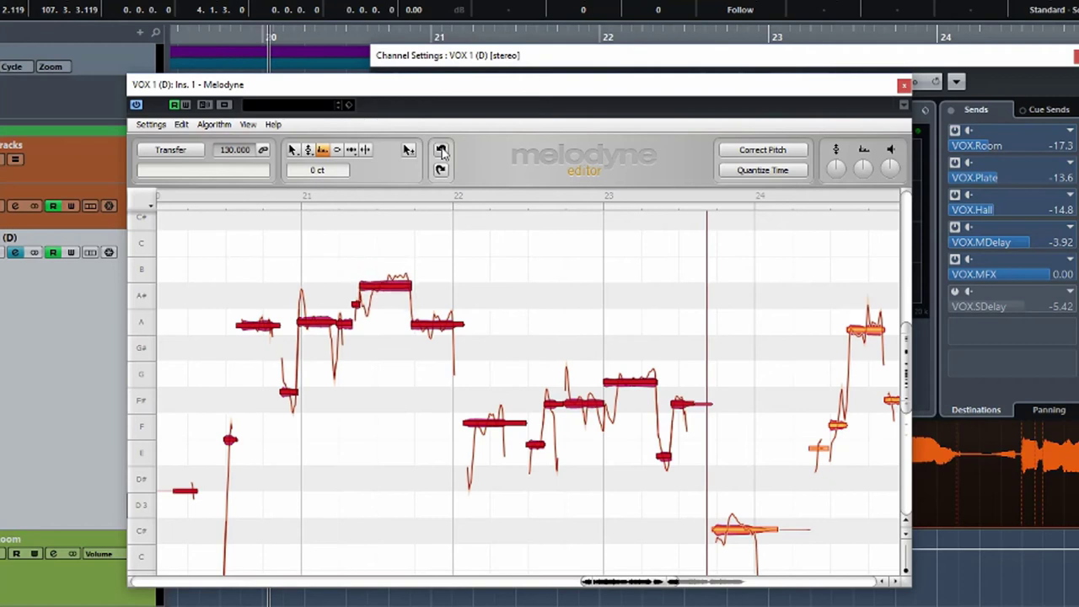
pyautogui.click(441, 151)
pyautogui.click(441, 169)
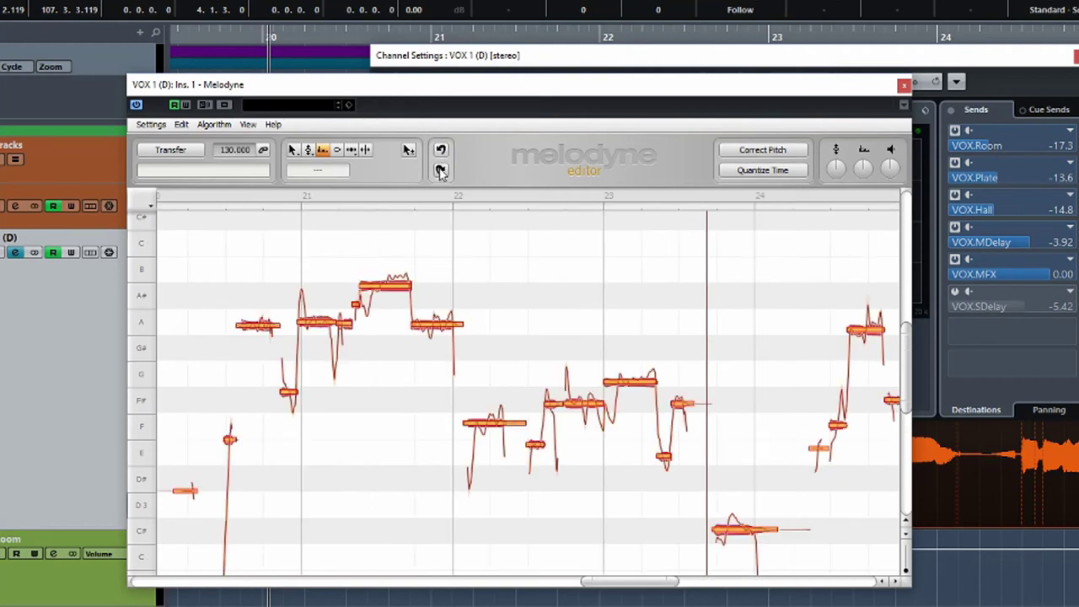
pyautogui.click(324, 150)
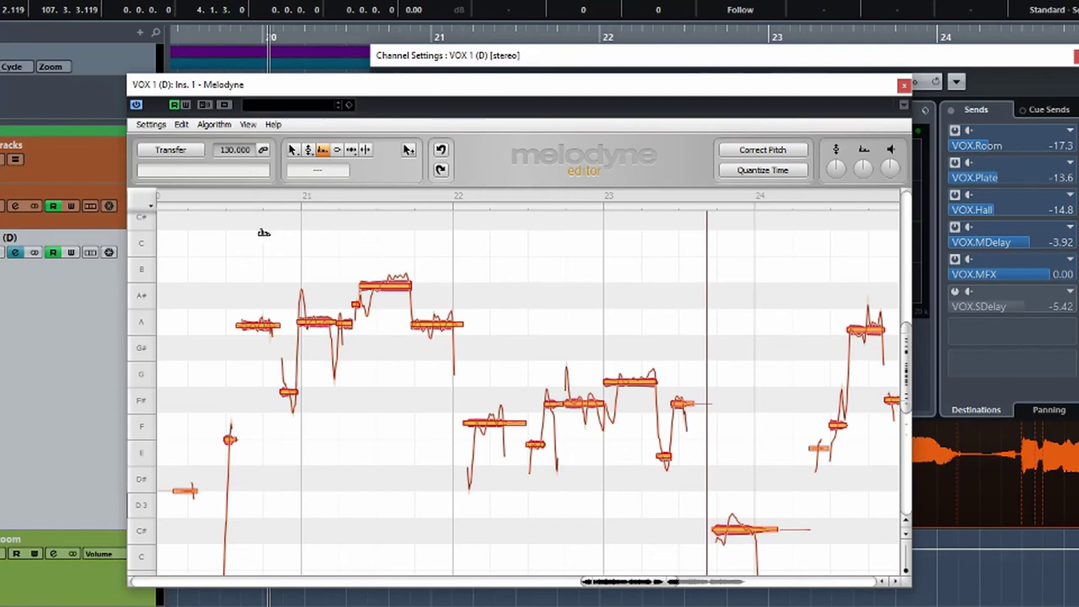
# Step: Audition the phrase and shift the B note up about 117 cents
pyautogui.press('space')
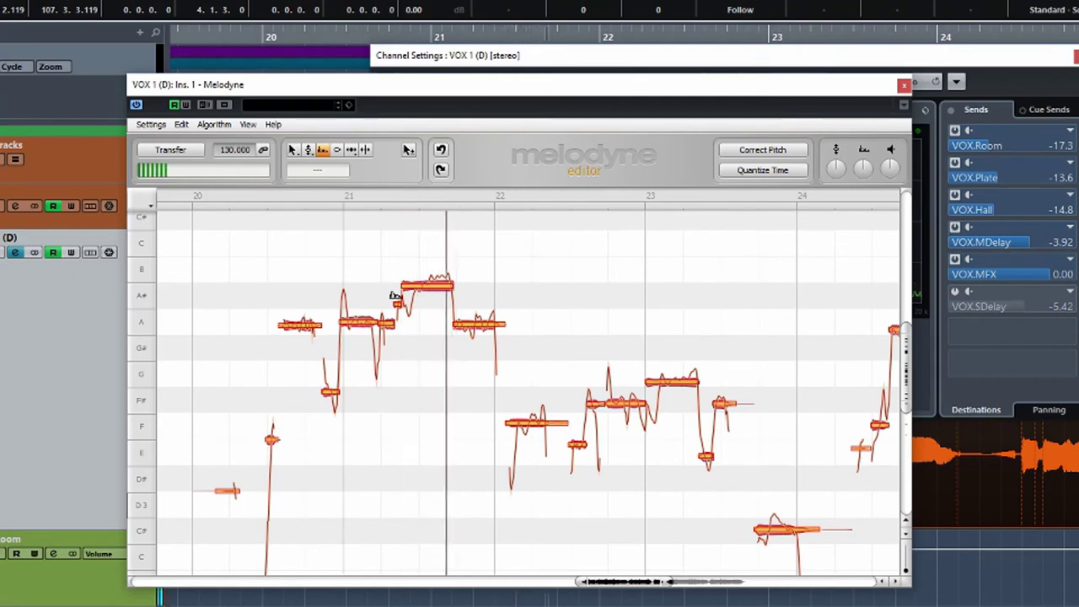
pyautogui.press('space')
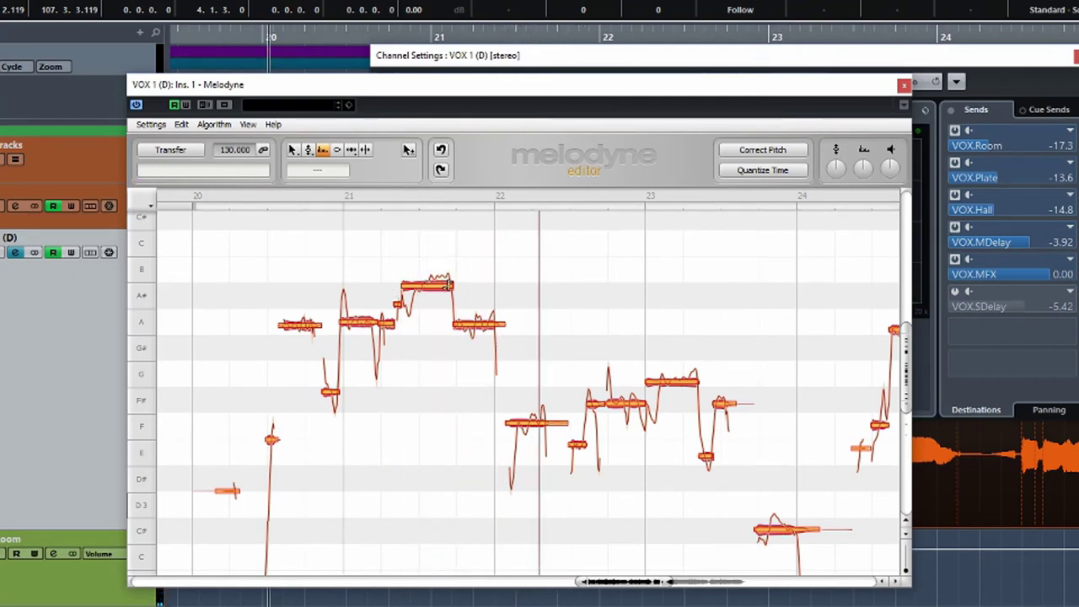
pyautogui.moveTo(427, 286); pyautogui.dragTo(436, 215)
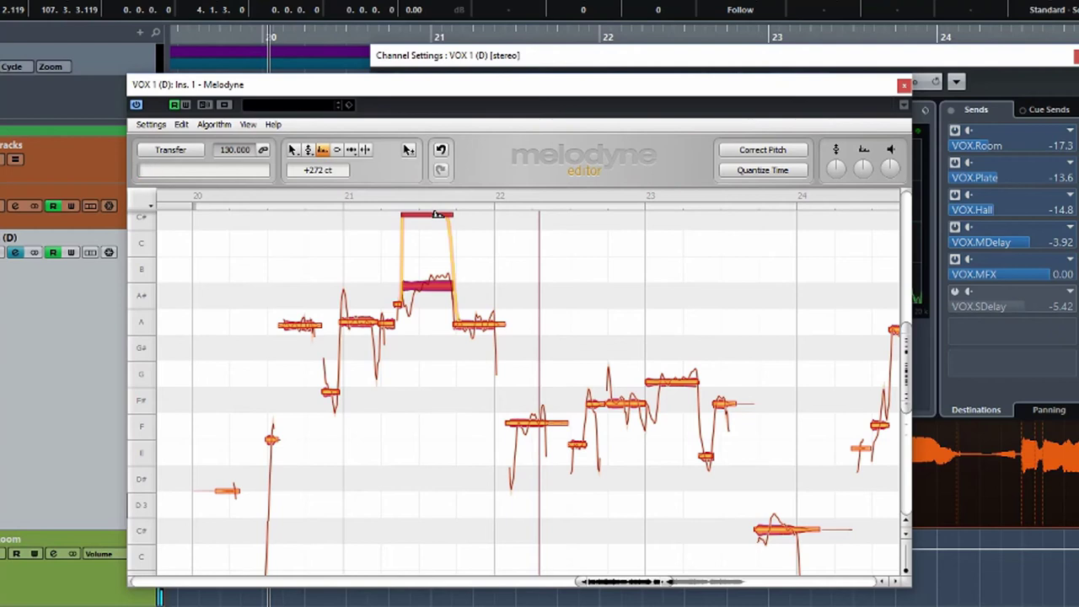
pyautogui.press('space')
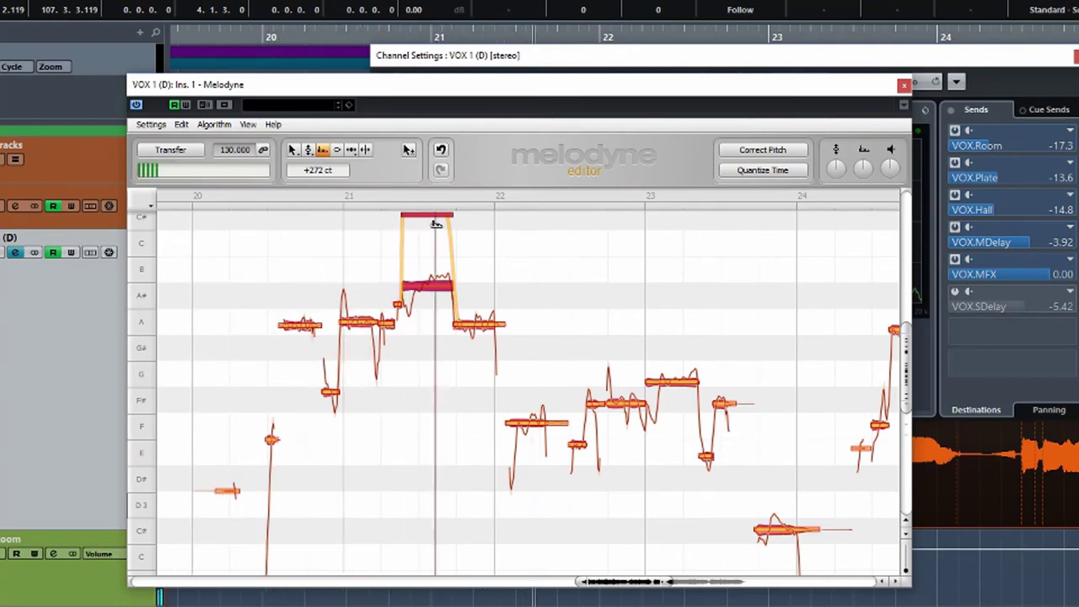
pyautogui.press('space')
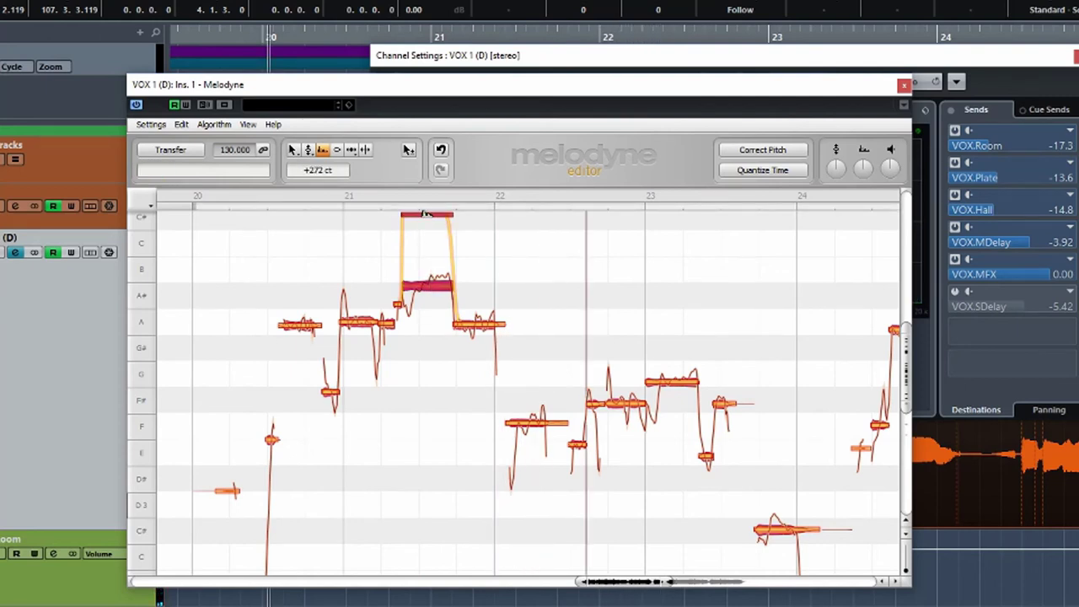
# Step: Pull down the note's exaggerated pitch wobble and snap its offset back to 0 ct
pyautogui.moveTo(426, 214); pyautogui.dragTo(422, 465)
pyautogui.press('space')
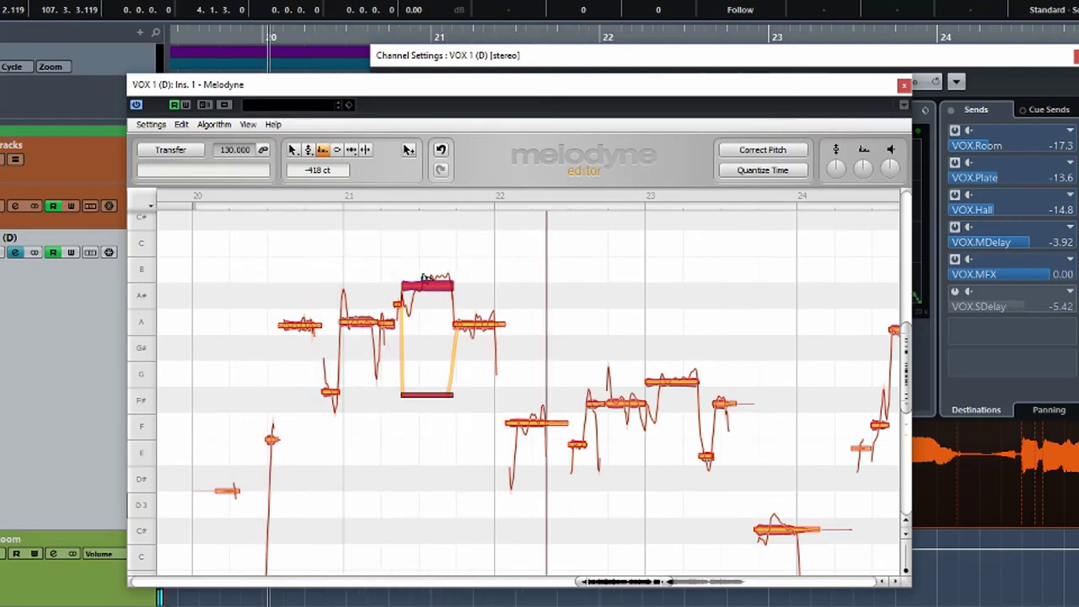
pyautogui.moveTo(428, 284); pyautogui.dragTo(434, 212)
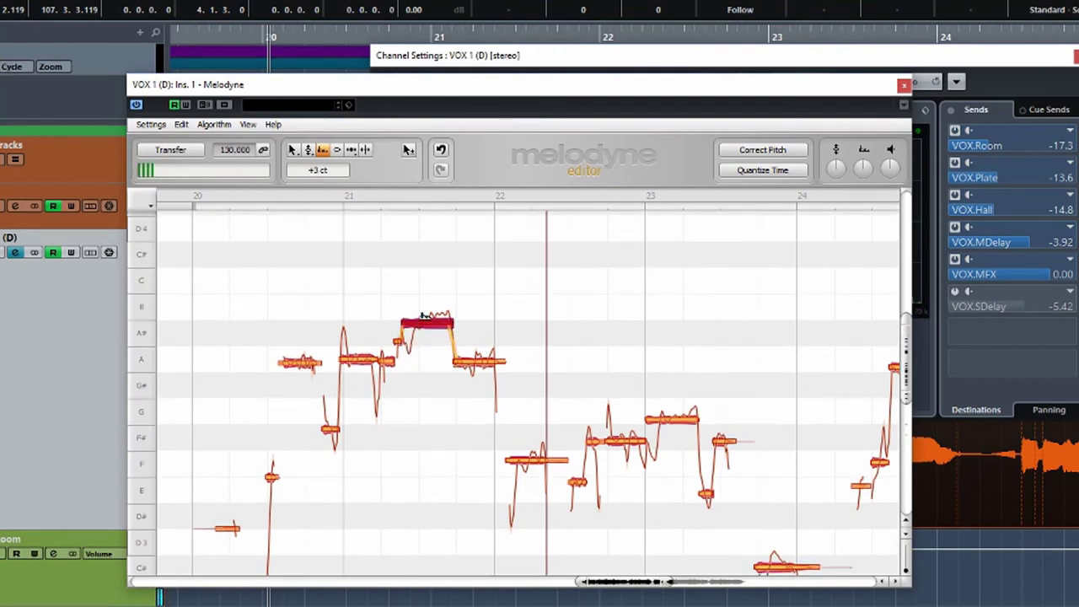
pyautogui.doubleClick(426, 324)
# Step: Lower the note after bar 21 to -1.44 dB with the Amplitude Tool and audition it
pyautogui.click(337, 152)
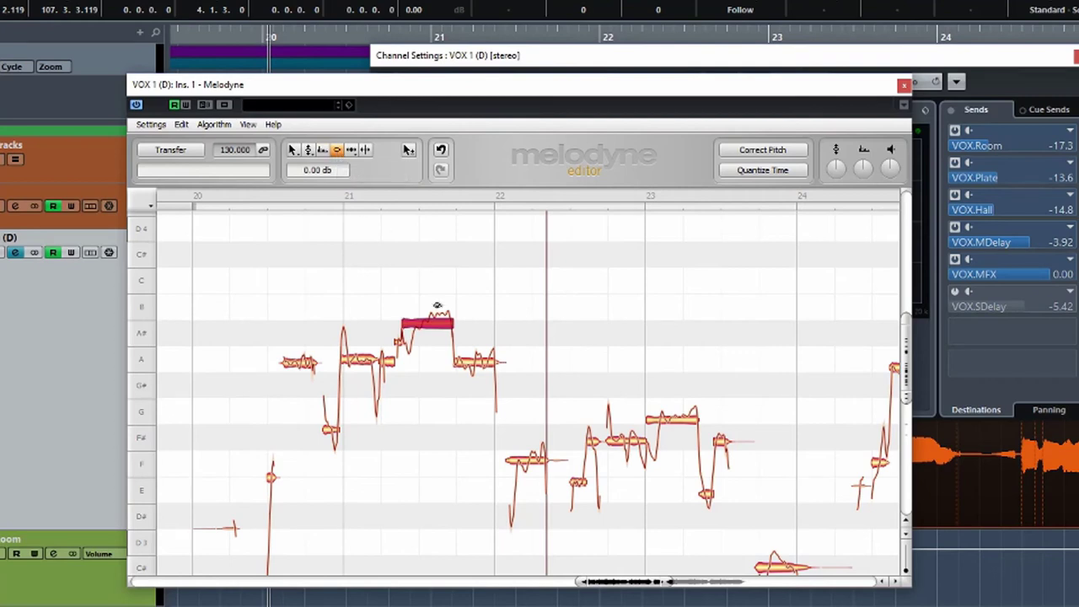
pyautogui.moveTo(432, 321)
pyautogui.mouseDown()
pyautogui.moveTo(428, 446)
pyautogui.moveTo(444, 262)
pyautogui.moveTo(438, 332)
pyautogui.mouseUp()
pyautogui.press('space')
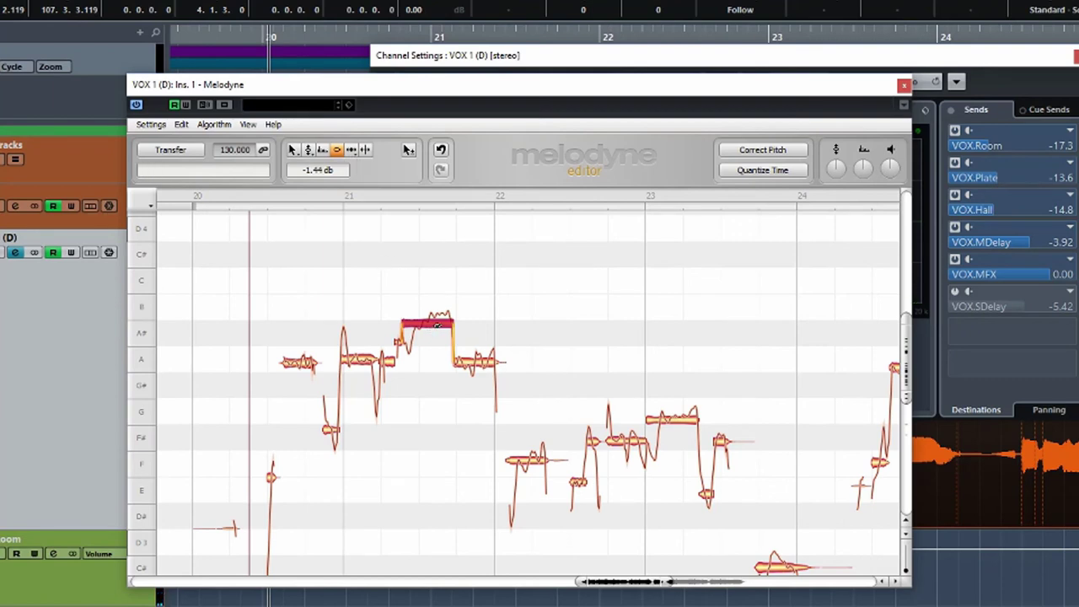
# Step: Move the bar 21 note's start later with the Time Tool, lengthening the preceding note
pyautogui.click(352, 153)
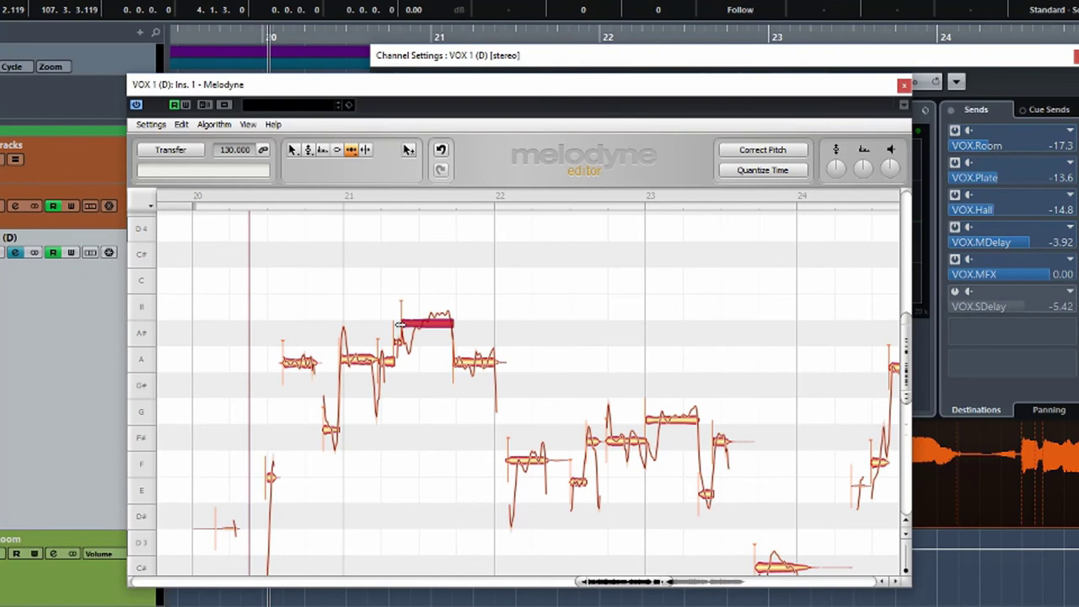
pyautogui.moveTo(408, 325); pyautogui.dragTo(451, 331)
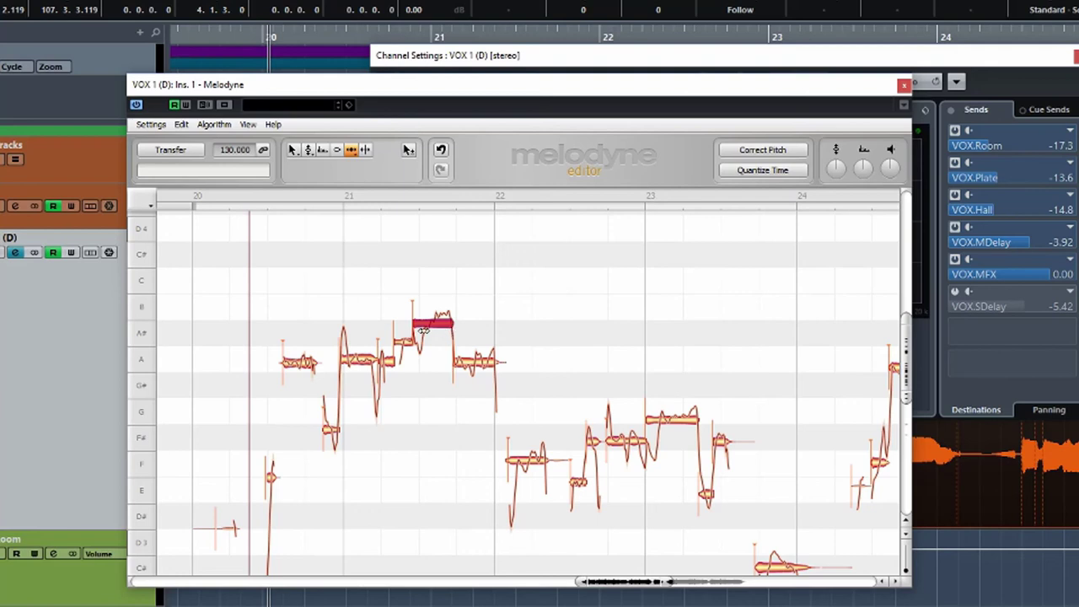
# Step: Split the bar 21 note and the A, F#, F and A# notes with the Note Separation Tool
pyautogui.click(352, 152)
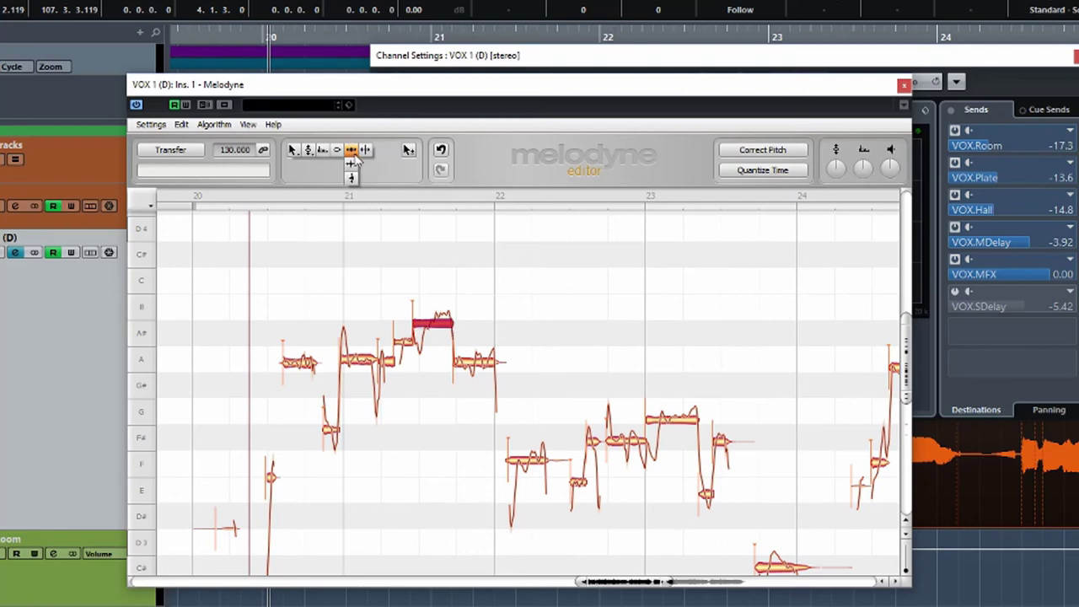
pyautogui.click(365, 150)
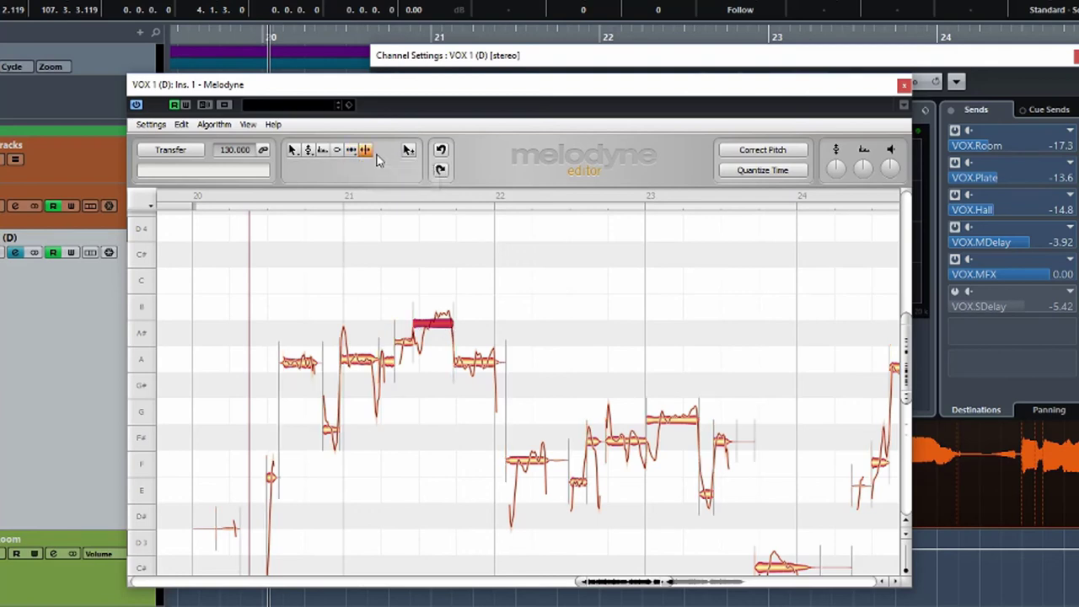
pyautogui.click(430, 326)
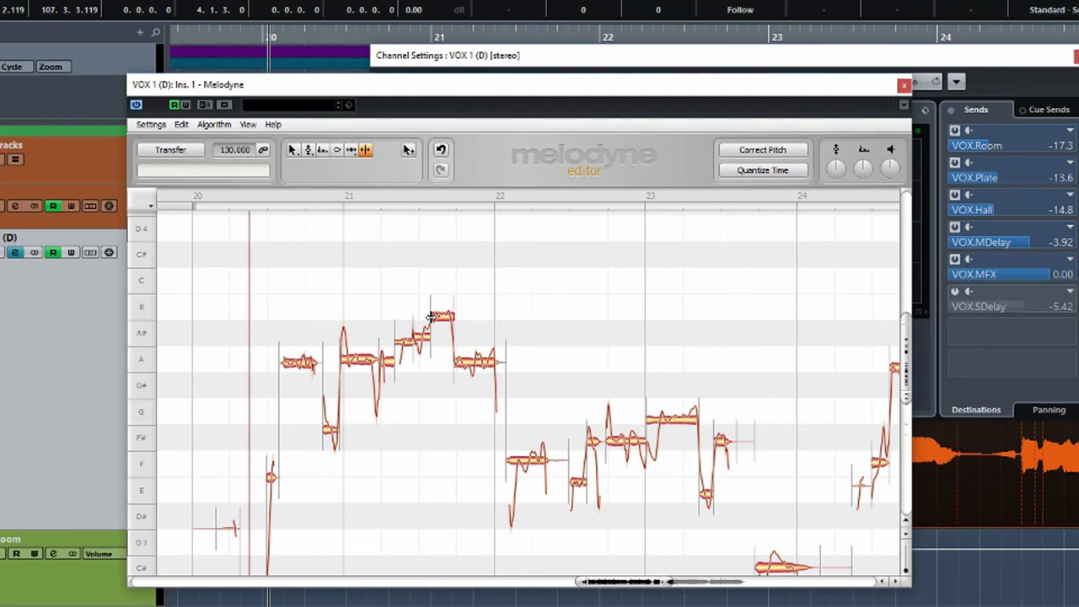
pyautogui.click(473, 363)
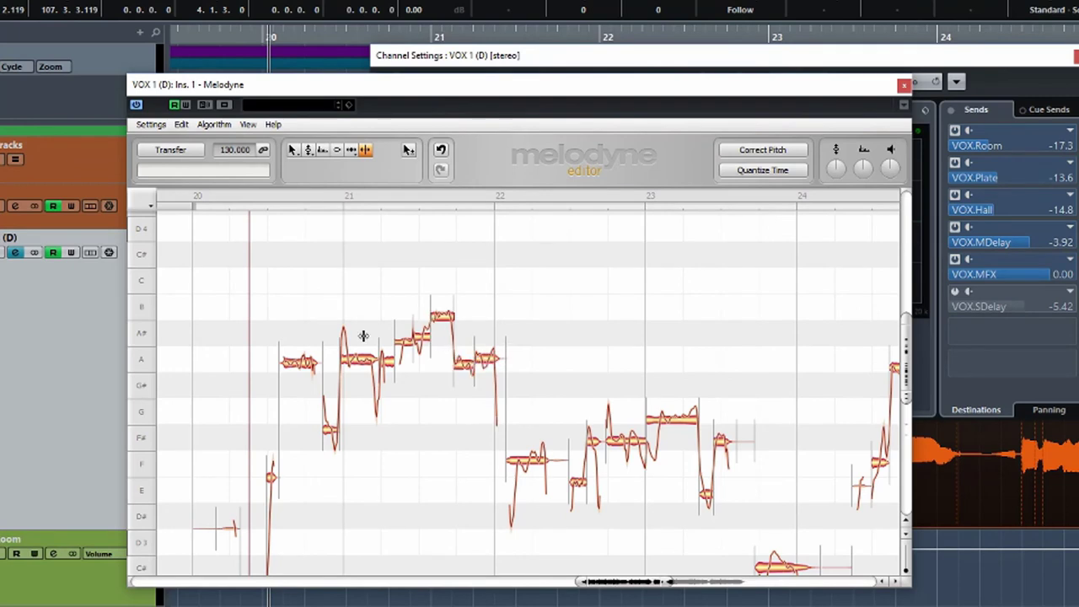
pyautogui.click(351, 358)
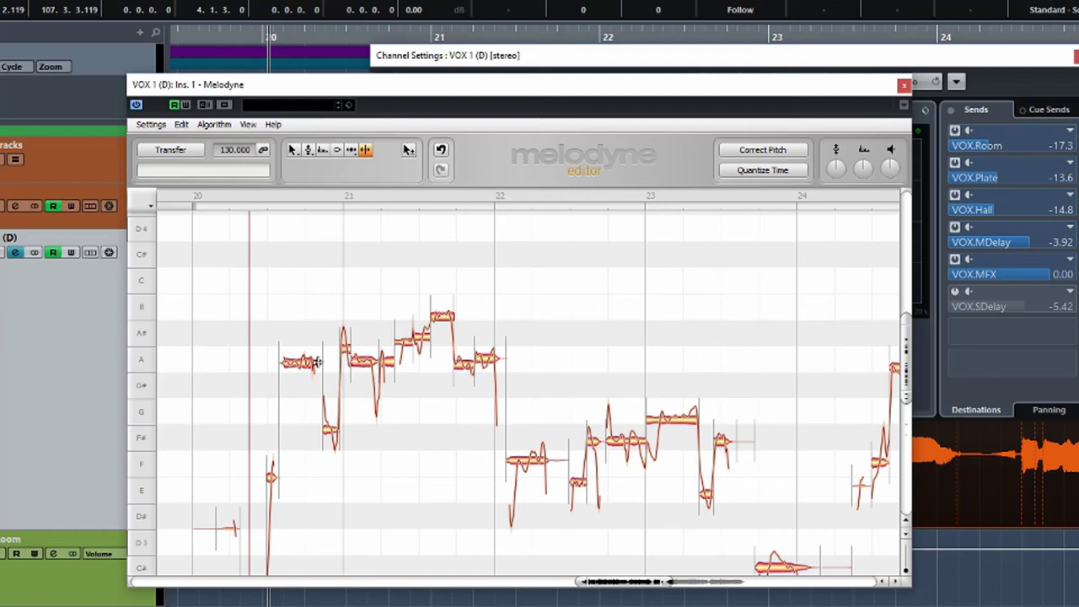
pyautogui.click(332, 429)
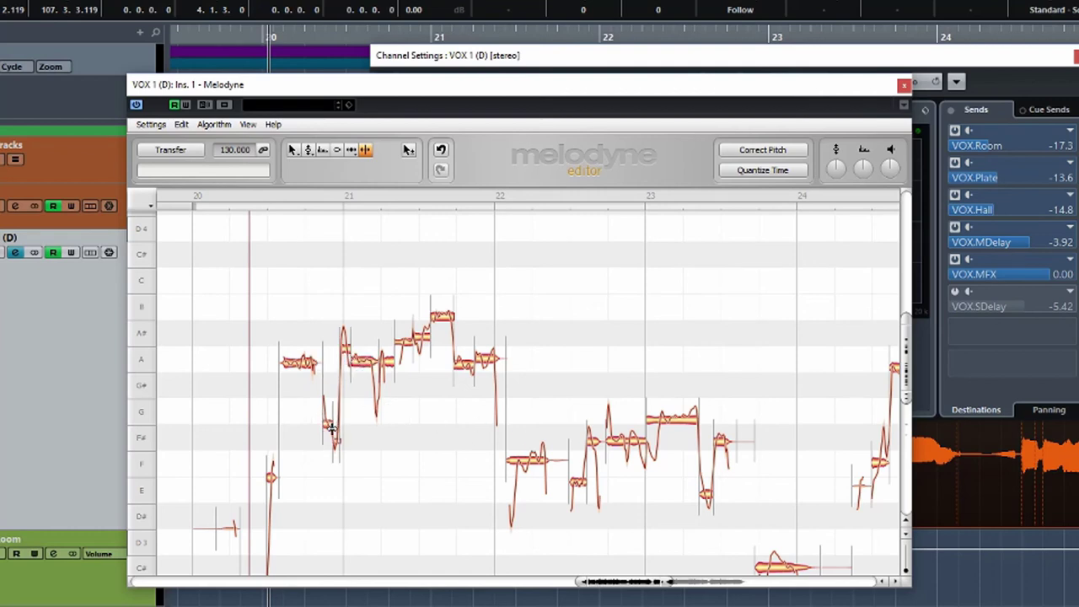
pyautogui.click(530, 462)
pyautogui.click(646, 446)
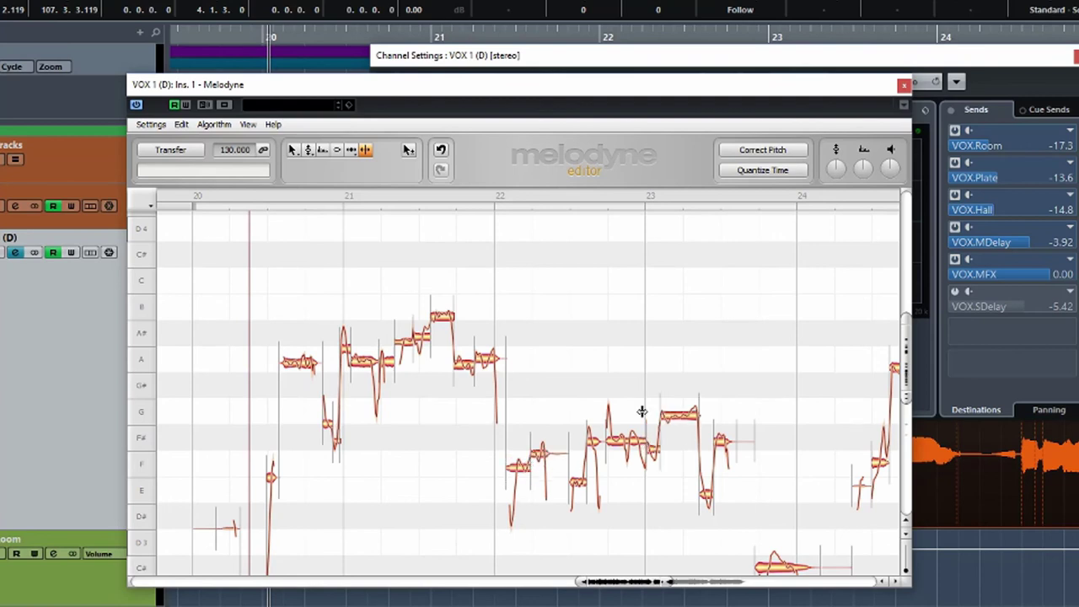
pyautogui.click(422, 338)
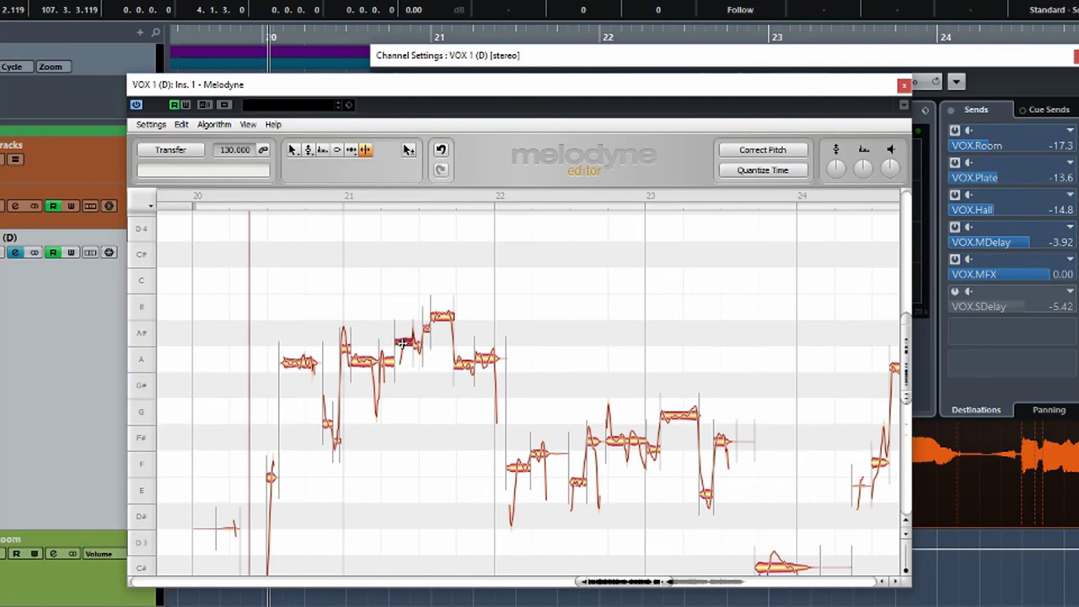
pyautogui.moveTo(403, 343); pyautogui.dragTo(411, 342)
# Step: Select the notes around bar 21 with the Main Tool and open Correct Pitch
pyautogui.click(294, 151)
pyautogui.moveTo(384, 321); pyautogui.dragTo(551, 410)
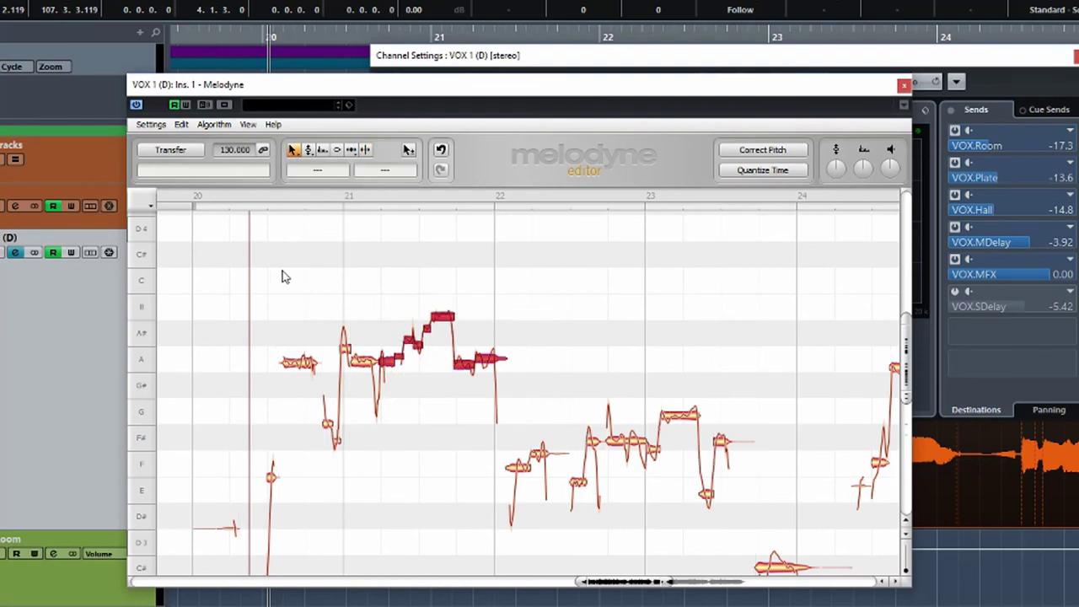
pyautogui.click(765, 154)
# Step: Apply a high Correct Pitch Center to the bar 21 notes and select bars 20–22
pyautogui.moveTo(575, 190); pyautogui.dragTo(670, 189)
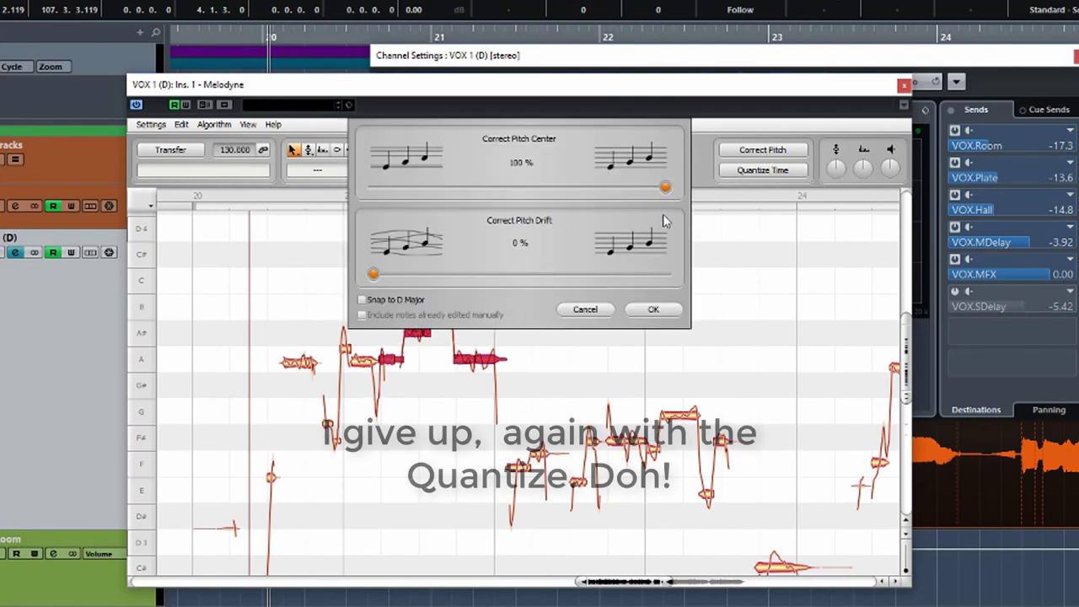
pyautogui.click(653, 311)
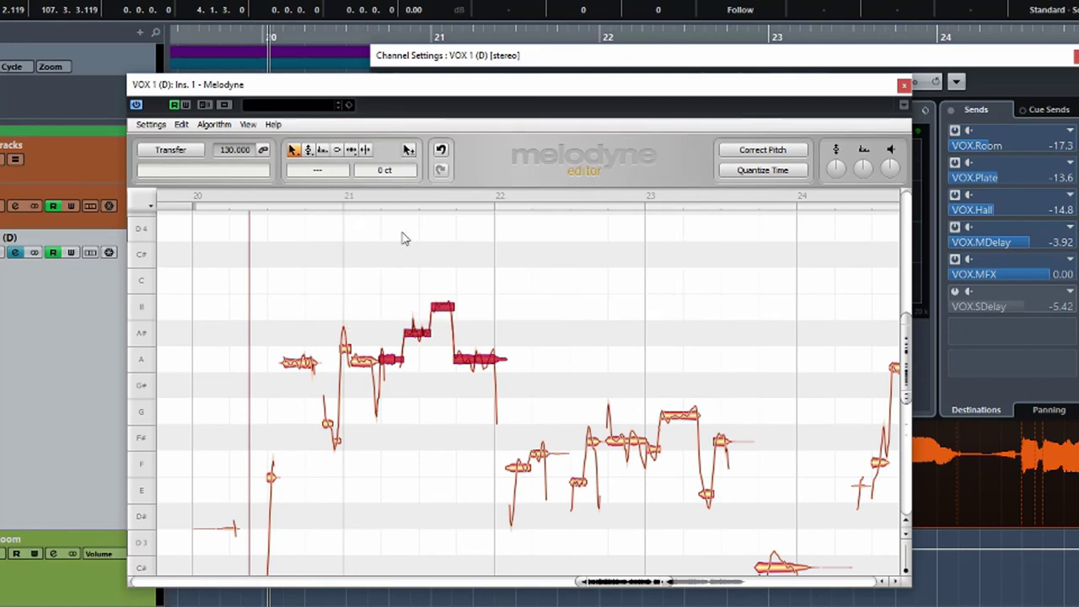
pyautogui.moveTo(235, 288); pyautogui.dragTo(536, 405)
# Step: Audition the corrected phrase and move the Melodyne window aside
pyautogui.press('space')
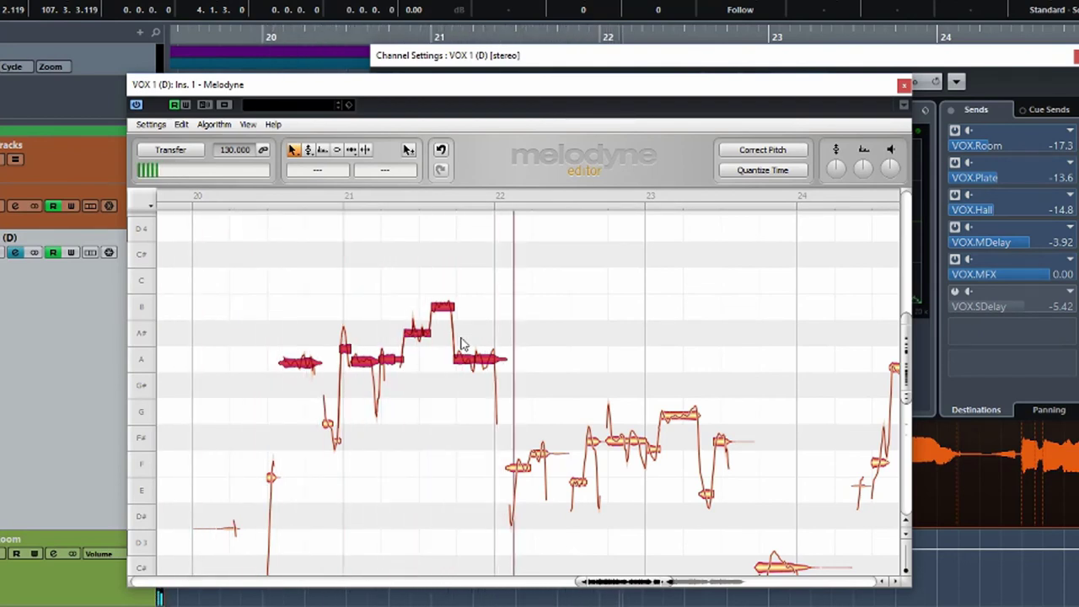
pyautogui.press('space')
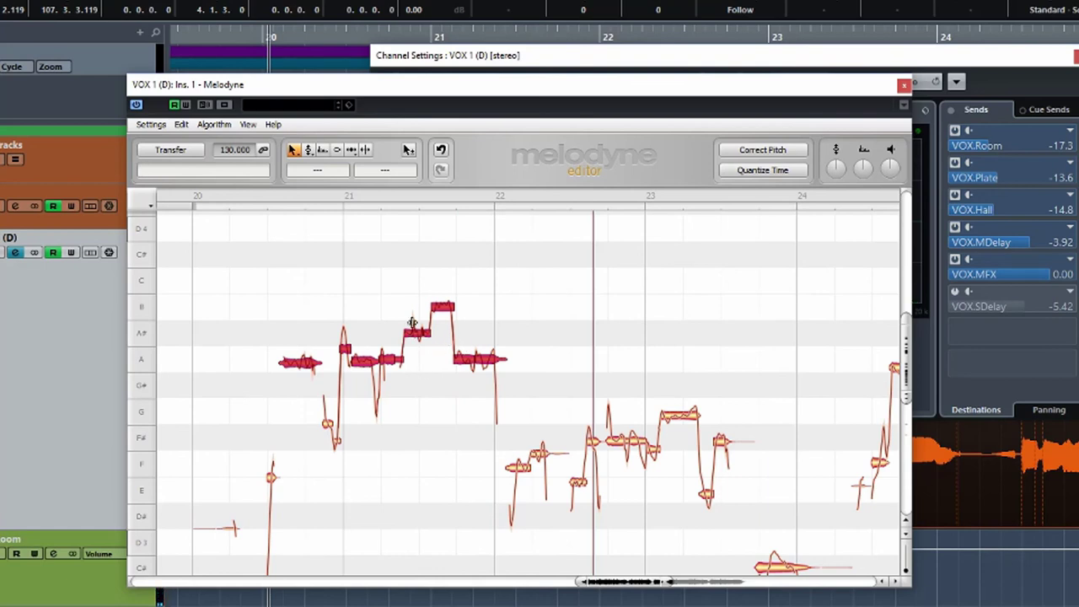
pyautogui.moveTo(338, 84); pyautogui.dragTo(641, 99)
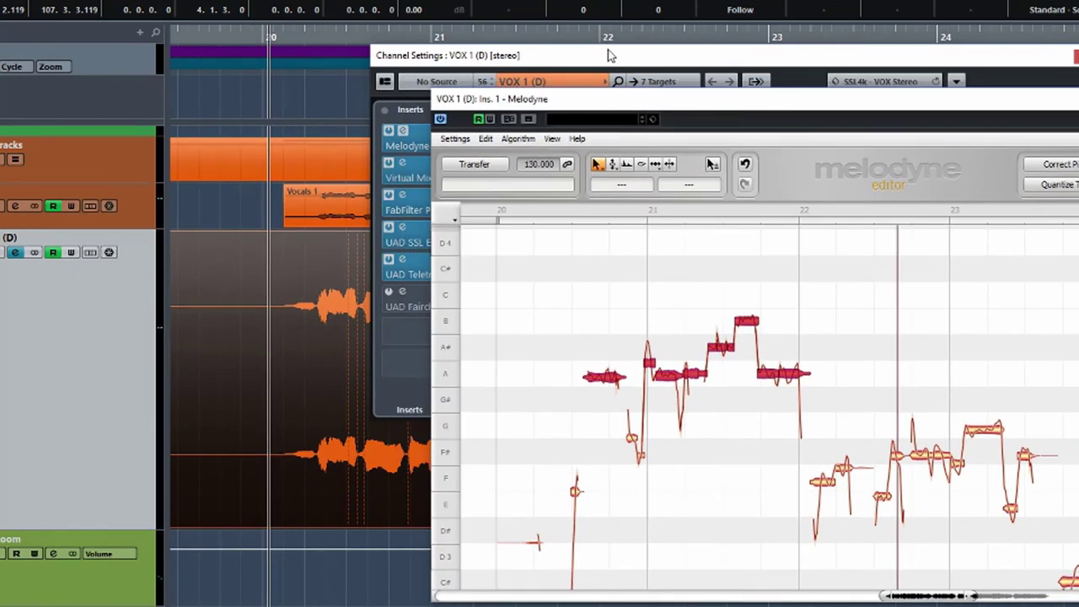
# Step: Close the channel settings, split the vocal event at bar 20, trim its start, and audition
pyautogui.click(757, 63)
pyautogui.click(1074, 57)
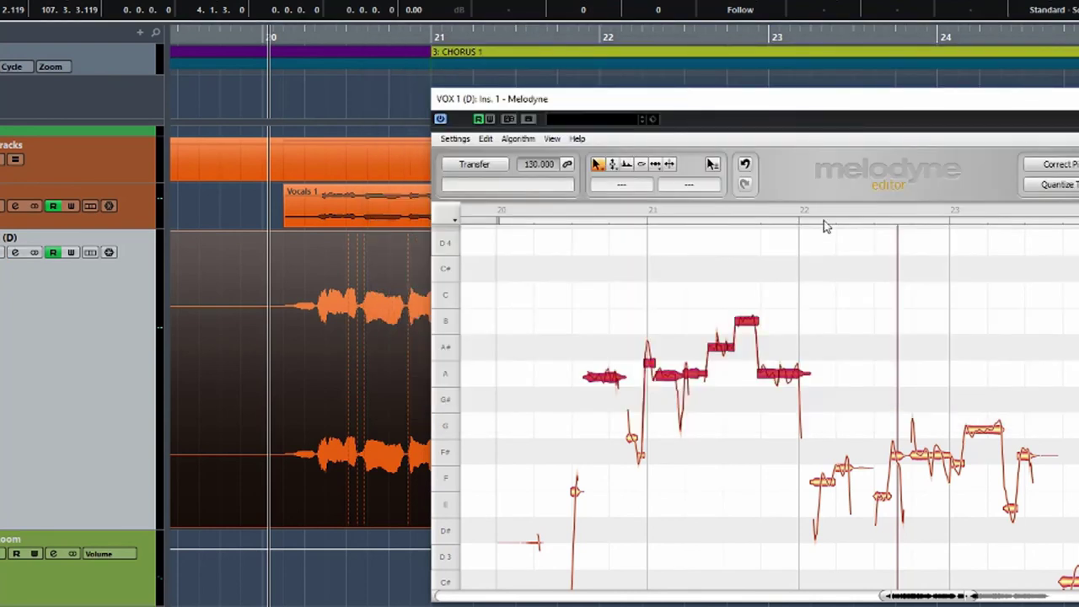
pyautogui.keyDown('alt'); pyautogui.click(272, 319); pyautogui.keyUp('alt')
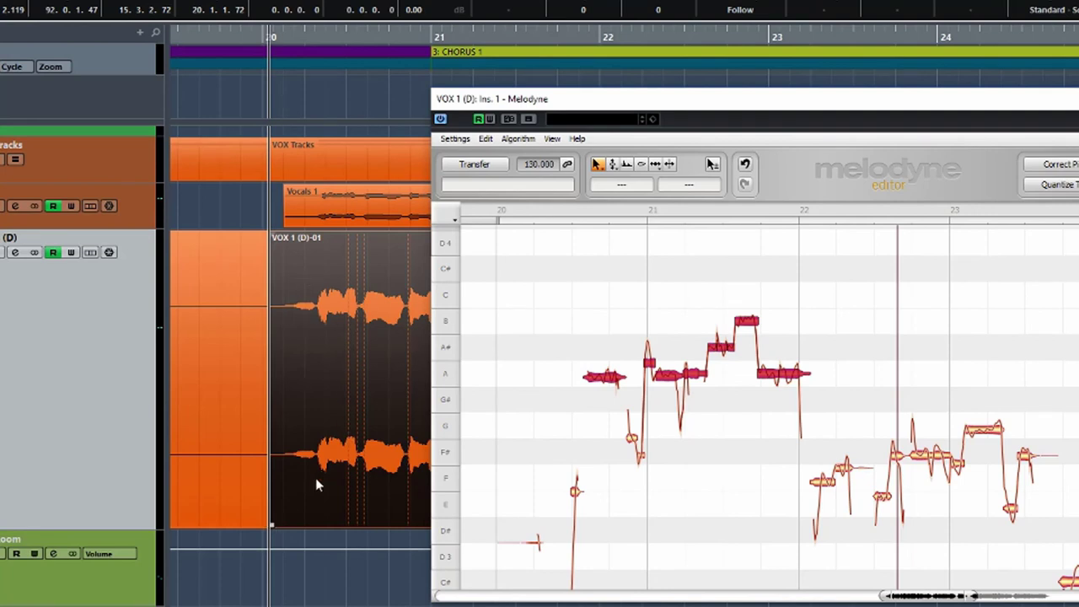
pyautogui.moveTo(272, 527); pyautogui.dragTo(412, 526)
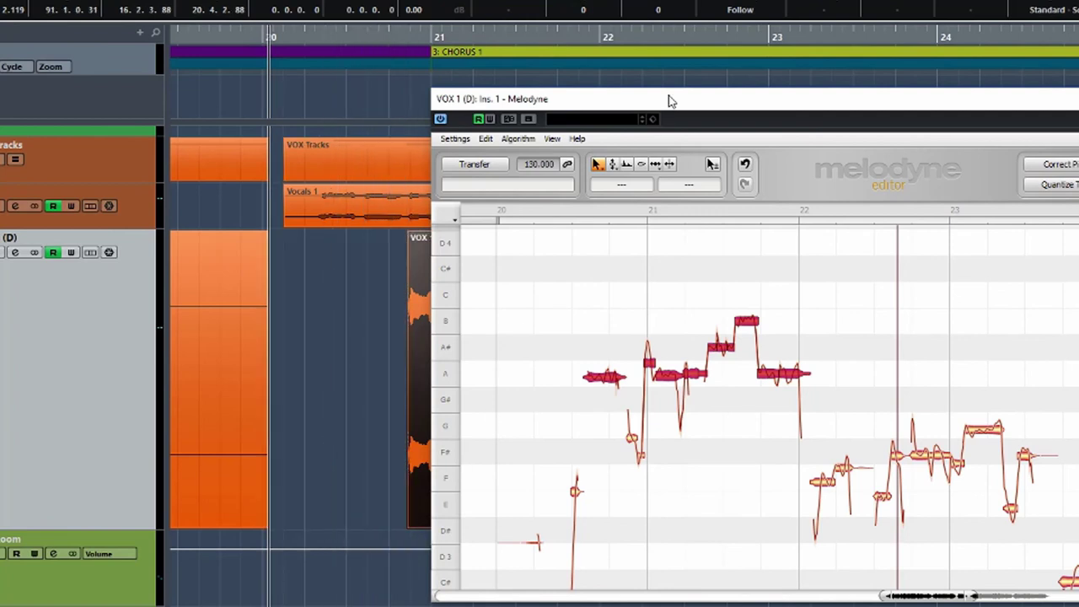
pyautogui.press('space')
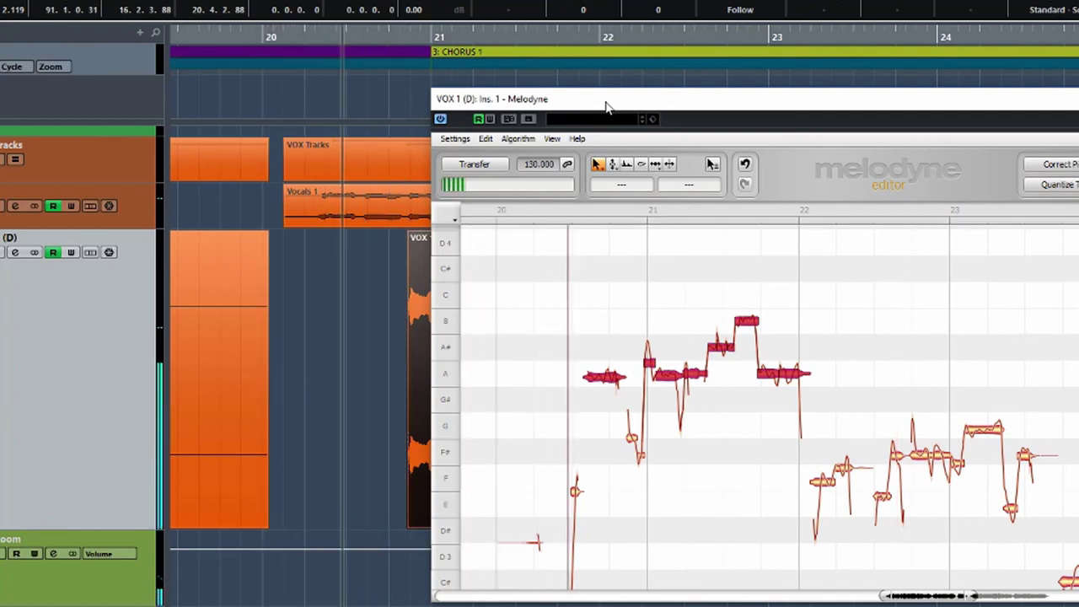
pyautogui.press('space')
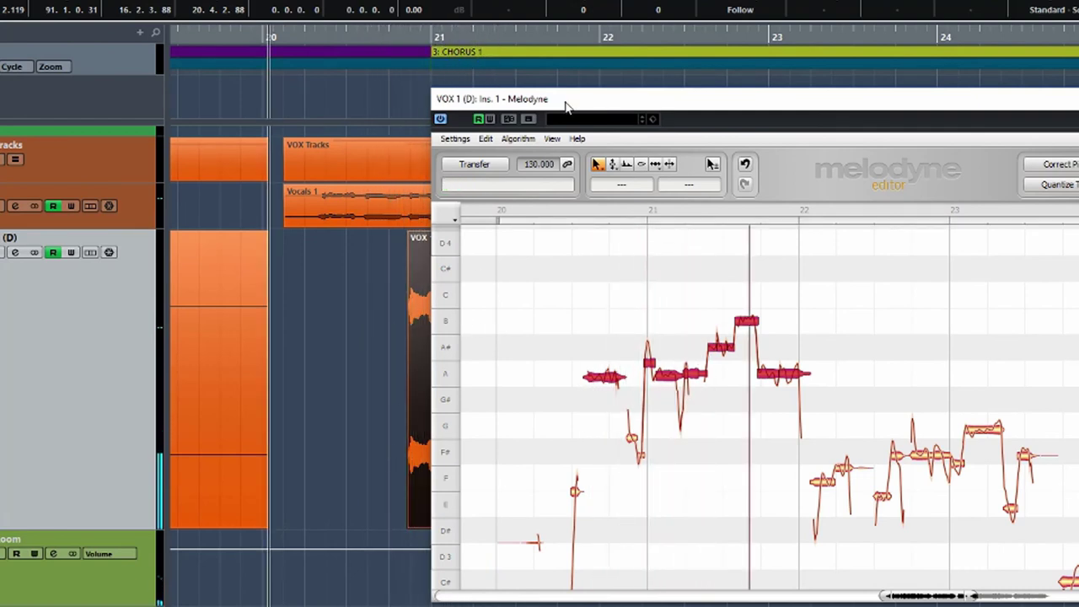
# Step: Trim the VOX 1 (D)-01 event's start further, audition it, and reposition the Melodyne window
pyautogui.moveTo(566, 99); pyautogui.dragTo(747, 111)
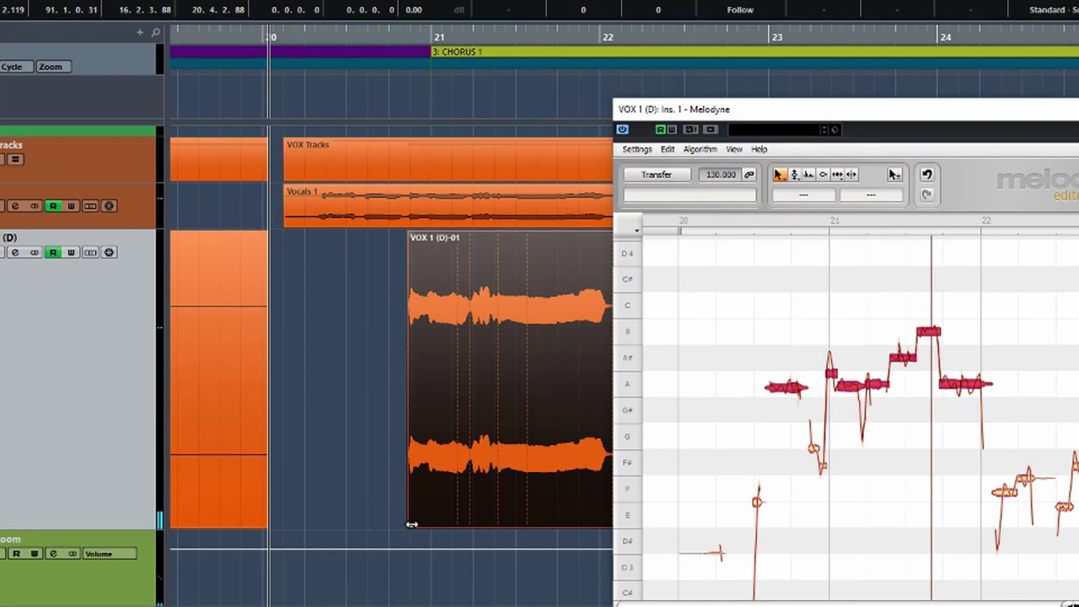
pyautogui.moveTo(411, 525); pyautogui.dragTo(618, 538)
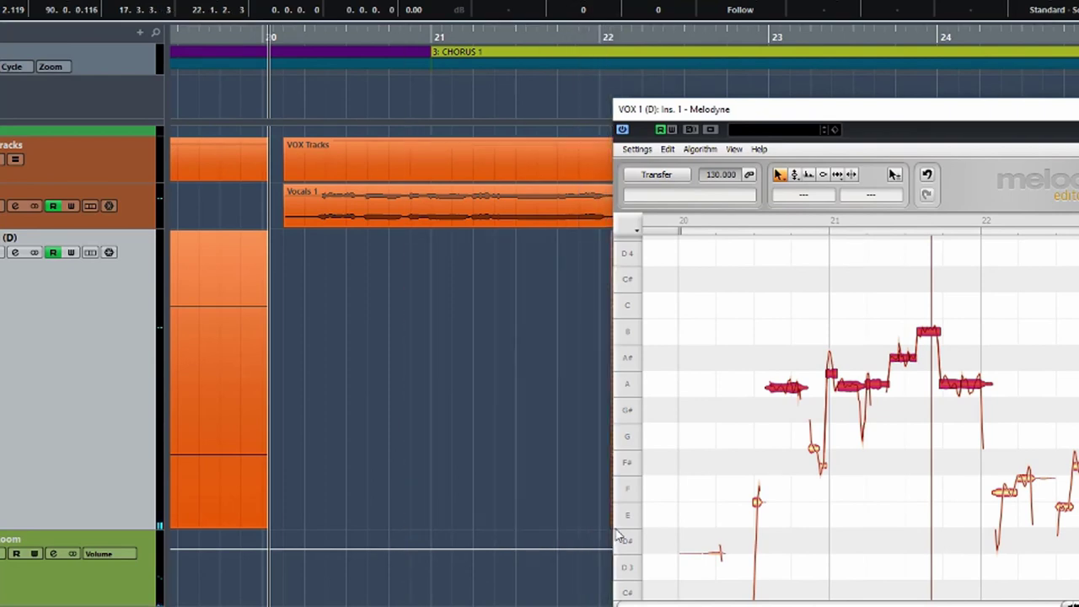
pyautogui.moveTo(759, 118); pyautogui.dragTo(650, 95)
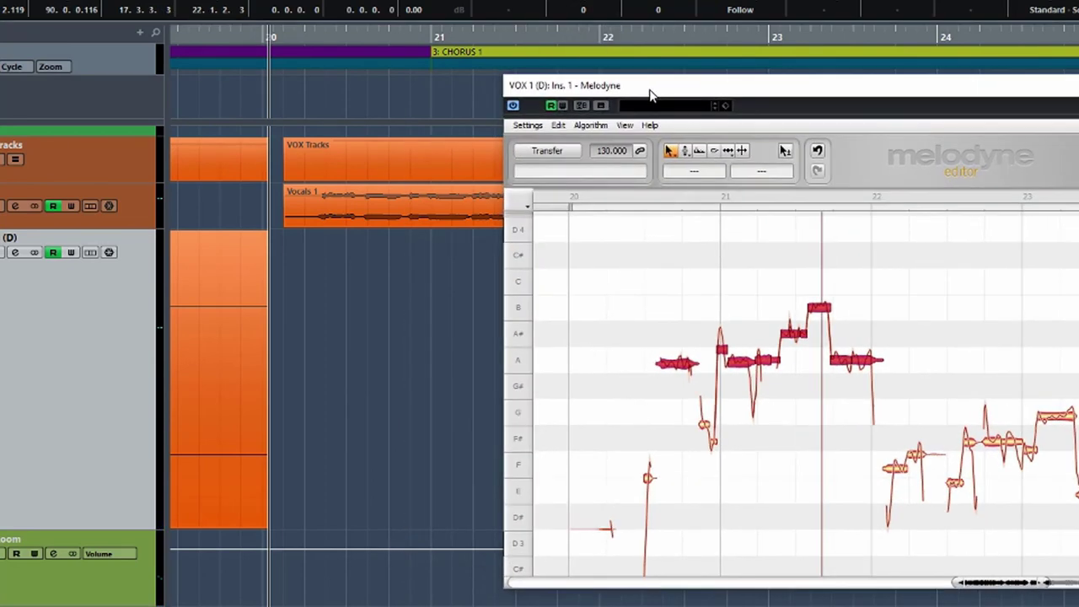
pyautogui.press('space')
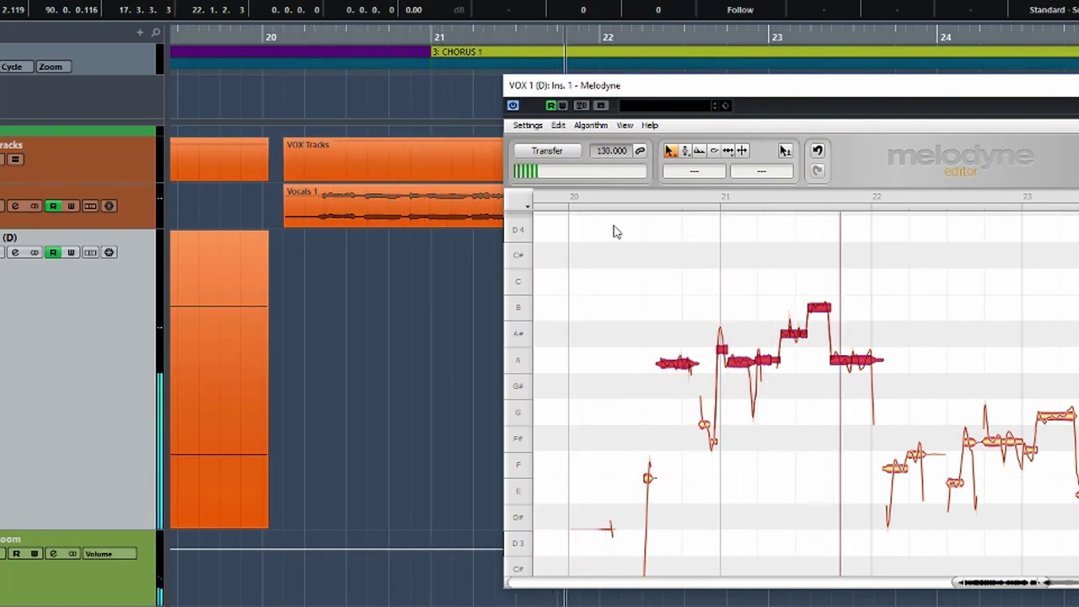
pyautogui.press('space')
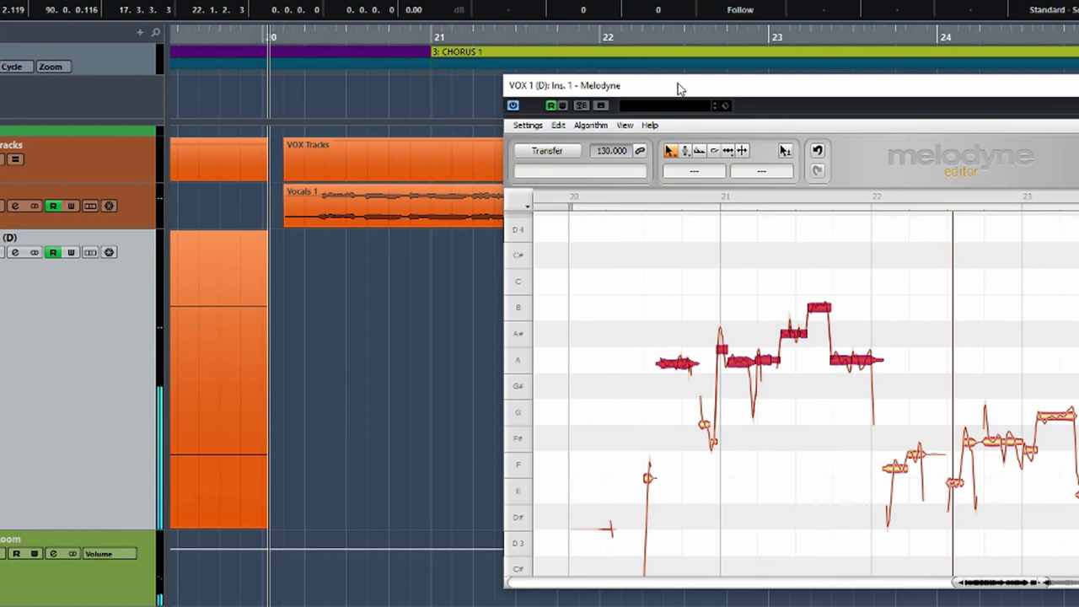
pyautogui.moveTo(684, 89); pyautogui.dragTo(538, 52)
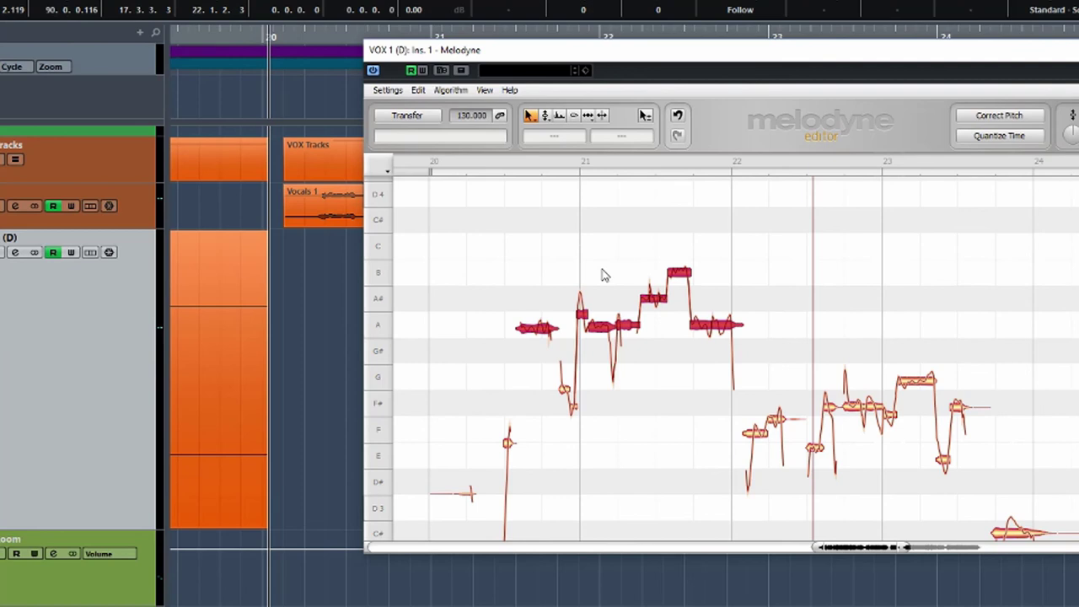
pyautogui.click(502, 241)
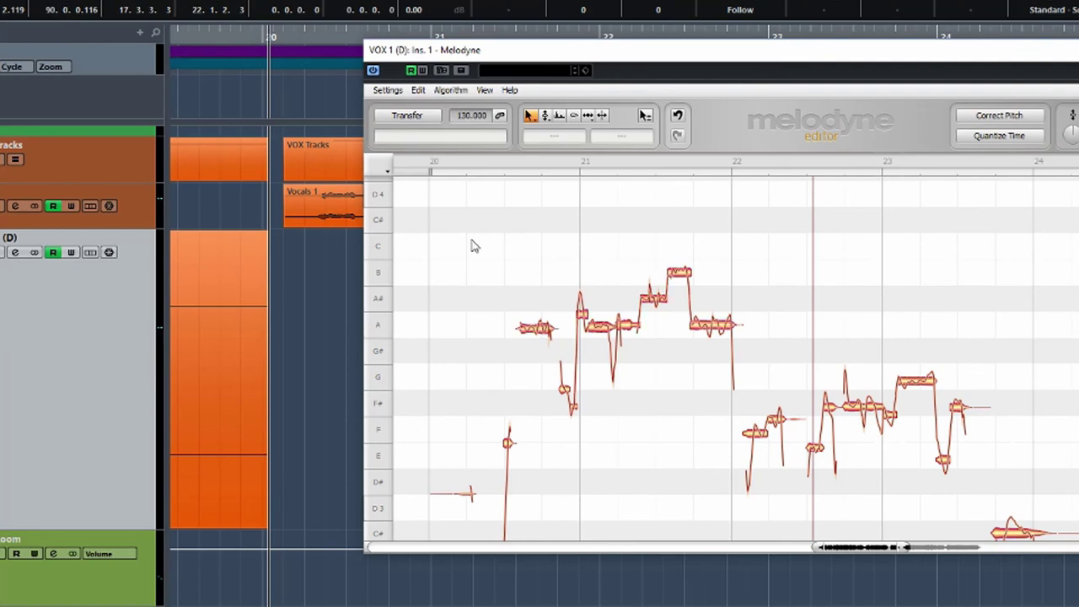
pyautogui.moveTo(472, 240); pyautogui.dragTo(763, 411)
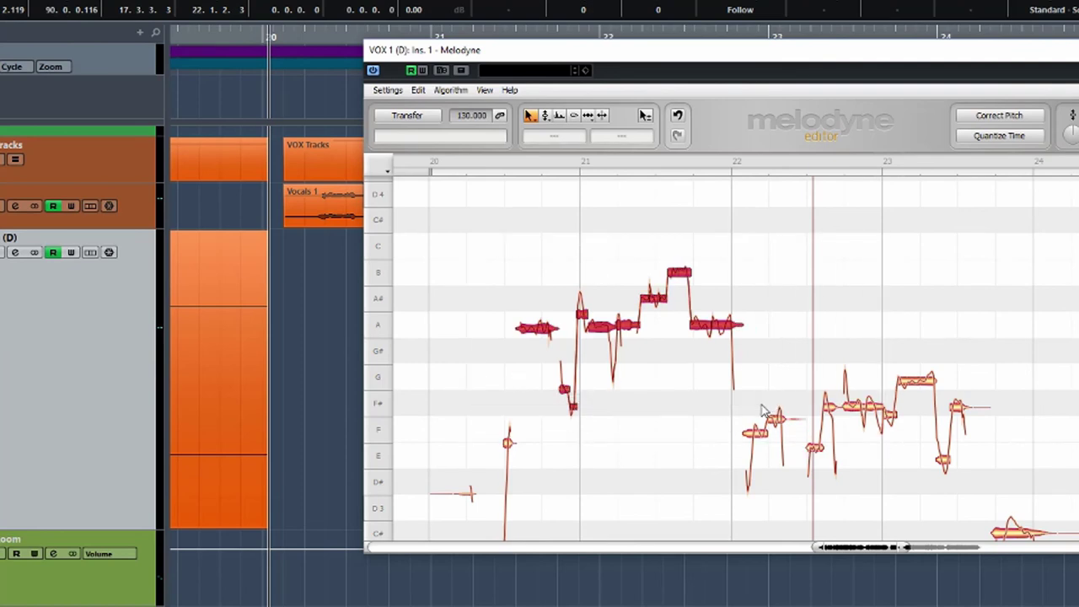
pyautogui.press('Delete')
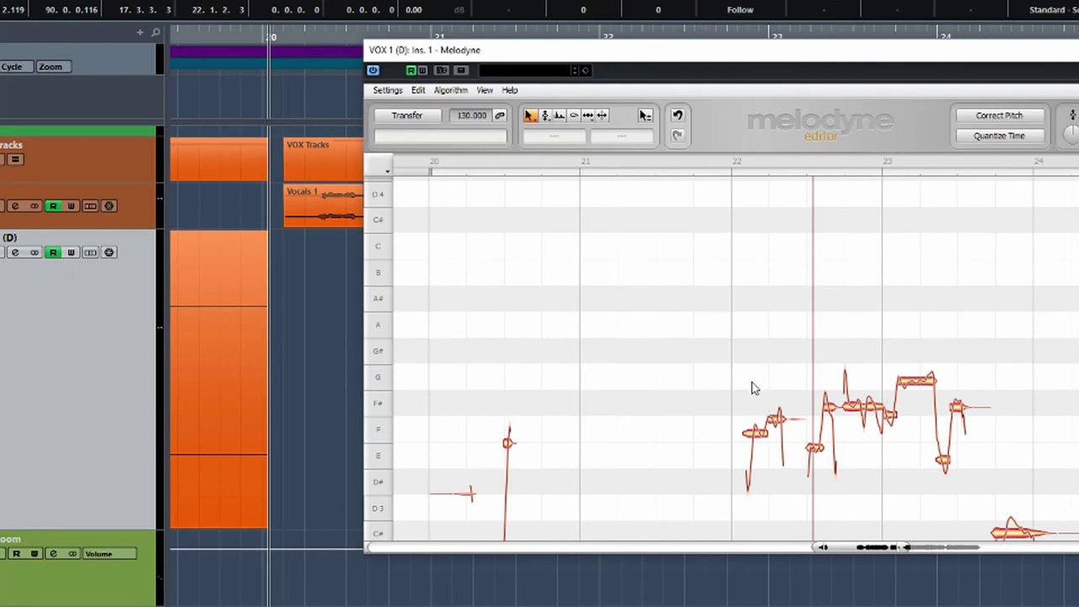
pyautogui.press('space')
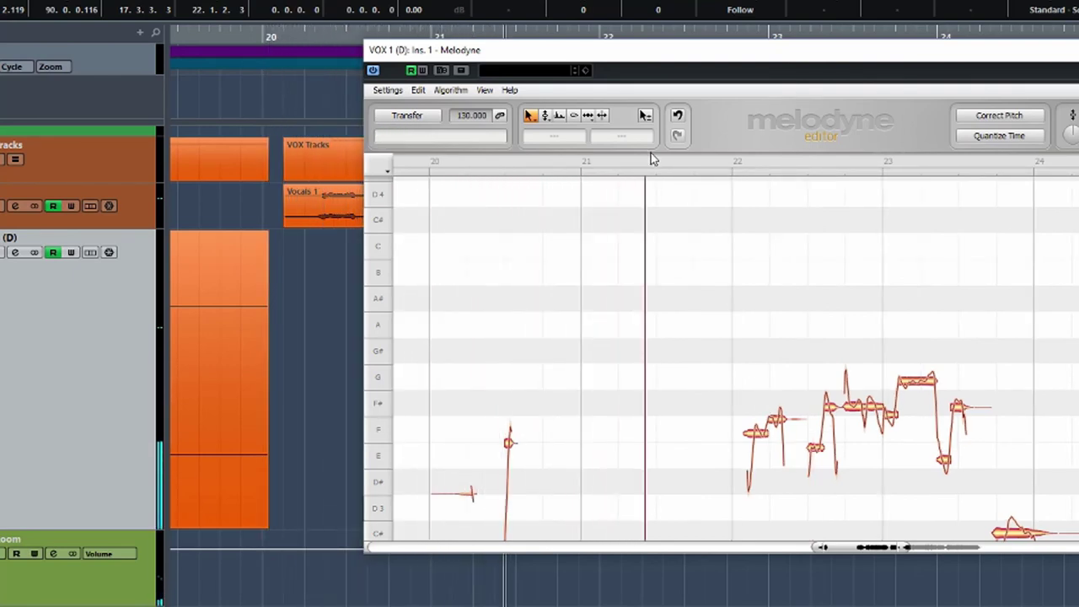
pyautogui.press('space')
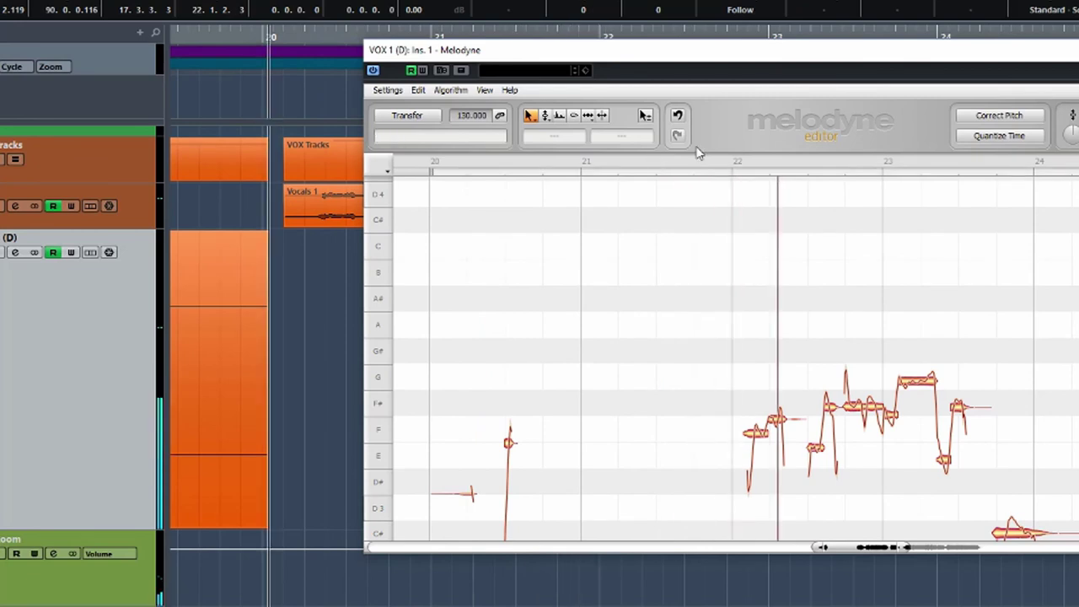
pyautogui.click(676, 114)
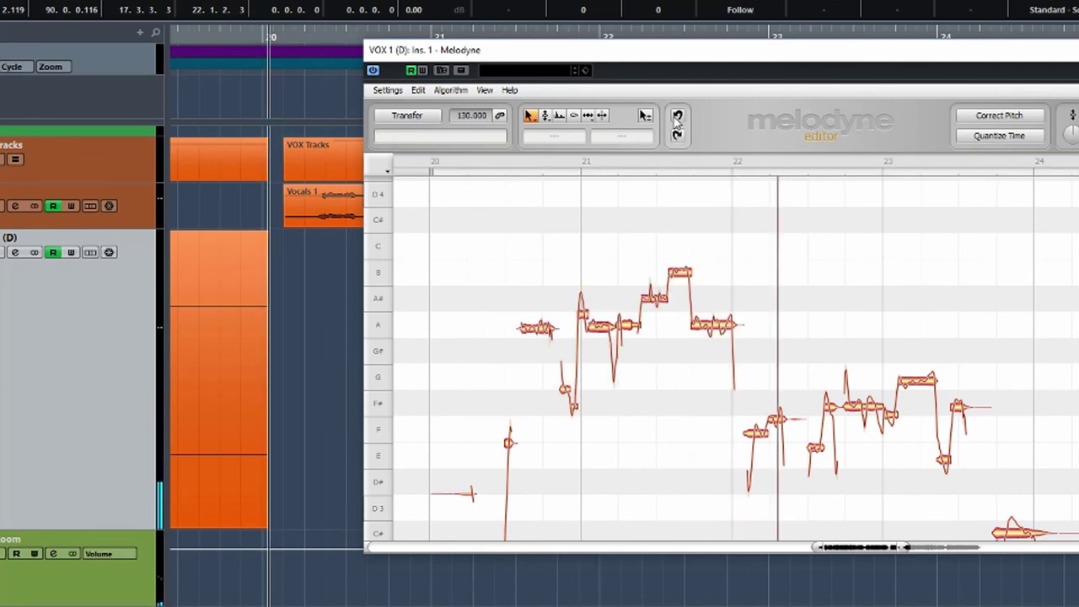
pyautogui.moveTo(607, 78); pyautogui.dragTo(663, 72)
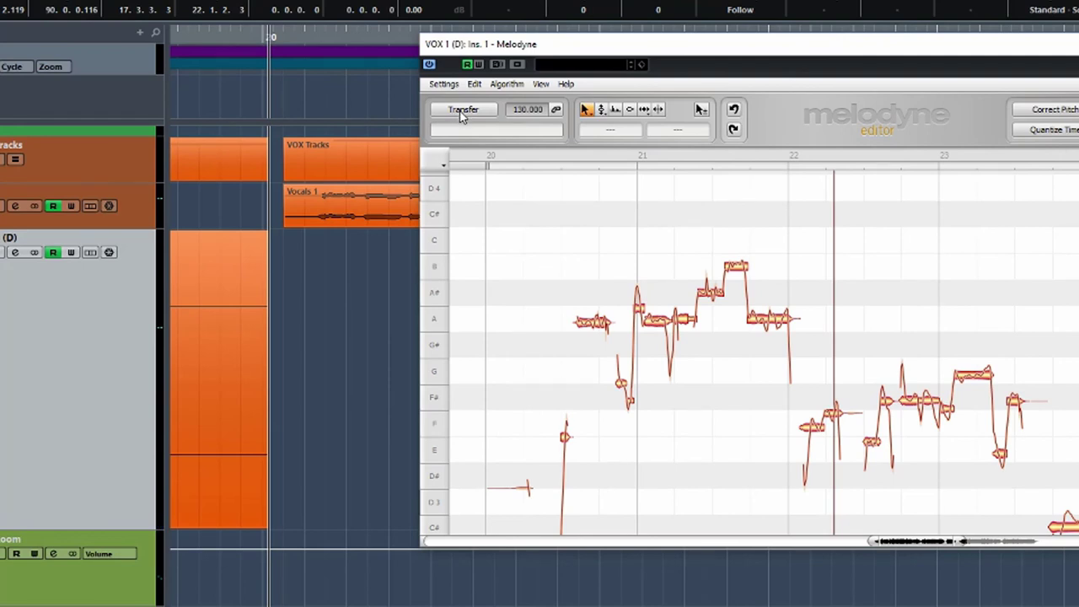
# Step: Re-transfer the trimmed vocal into Melodyne by playing it through with Transfer enabled
pyautogui.click(462, 113)
pyautogui.press('space')
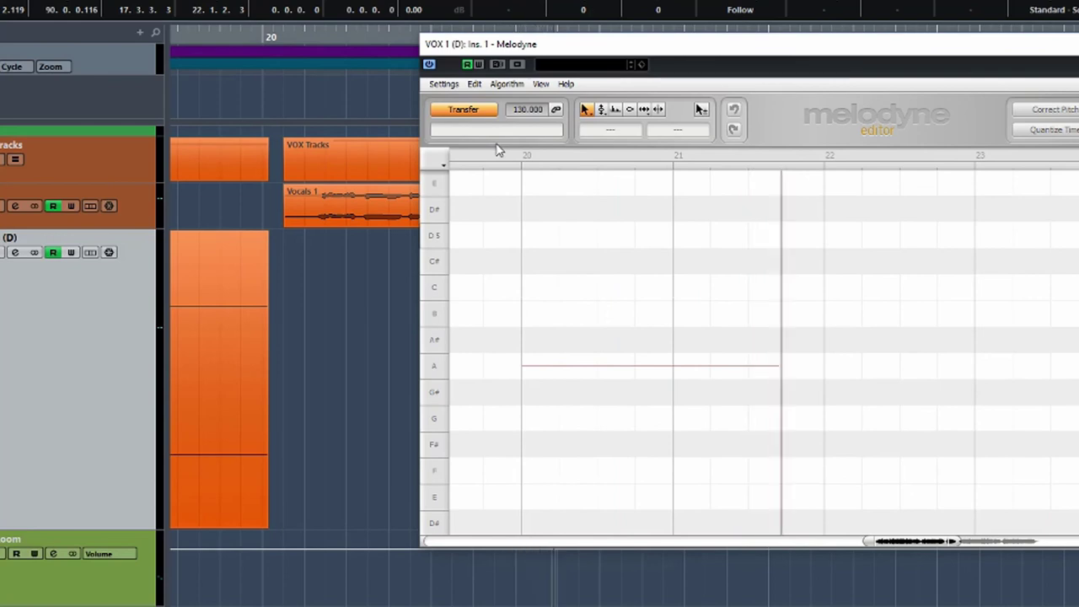
pyautogui.press('space')
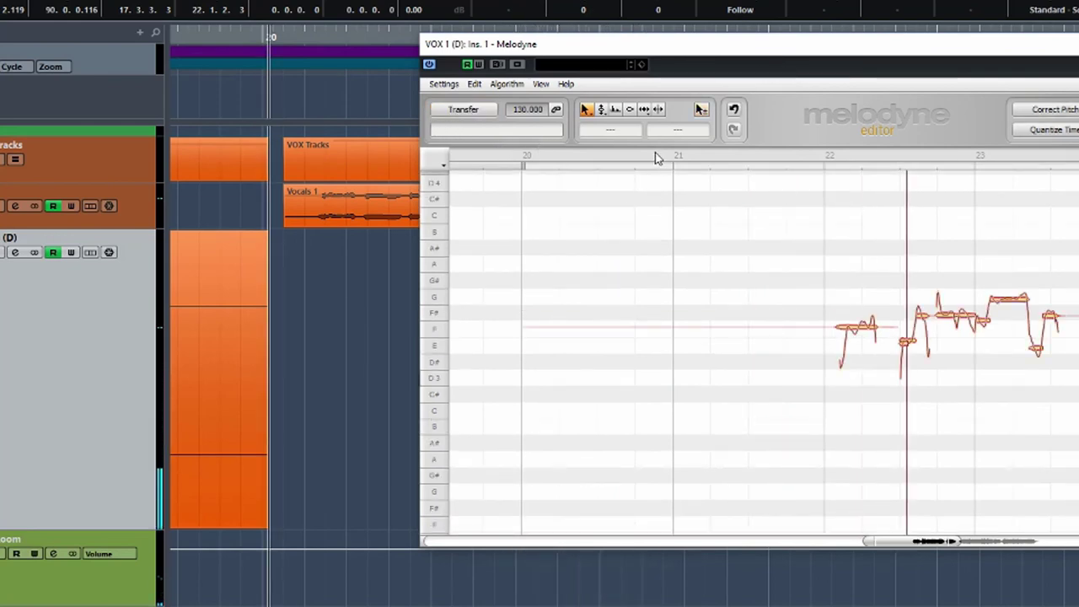
# Step: Play back the new analysis, with notes starting around bar 22, repositioning the Melodyne editor
pyautogui.press('space')
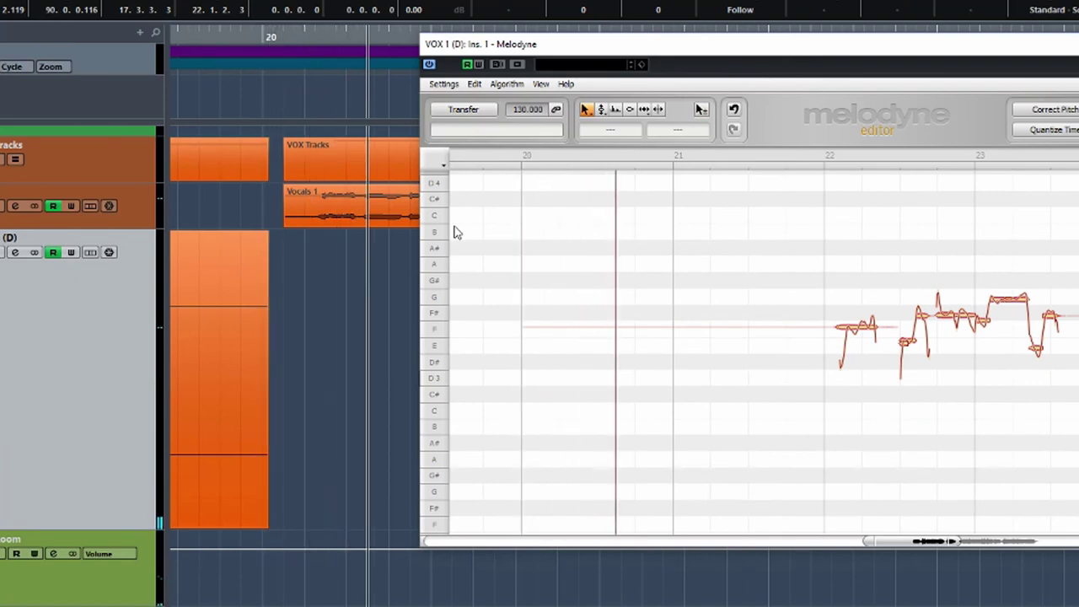
pyautogui.moveTo(607, 53); pyautogui.dragTo(514, 129)
pyautogui.press('space')
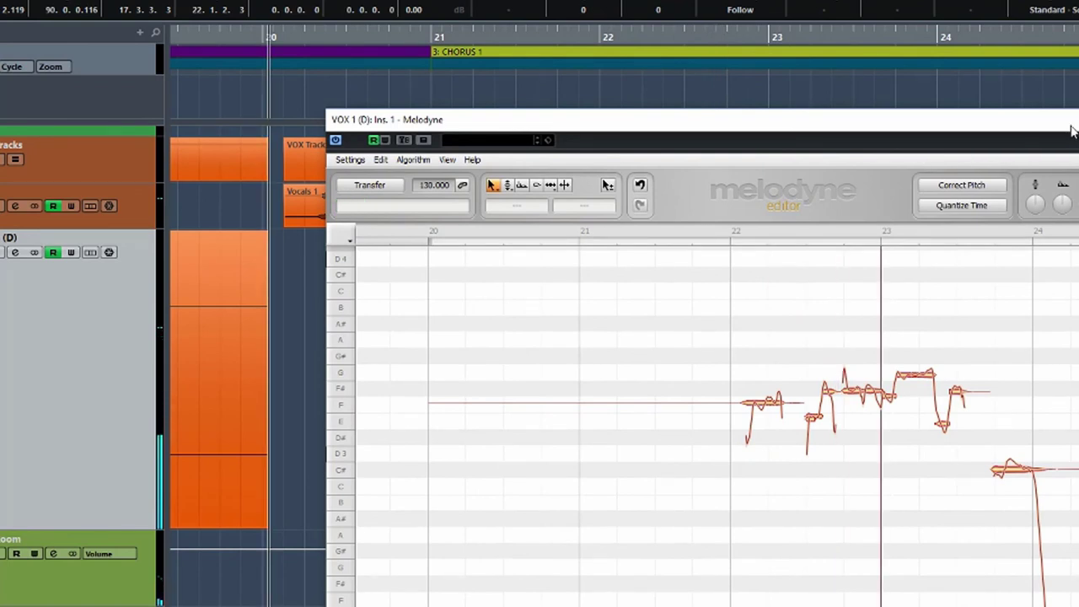
pyautogui.moveTo(1073, 131); pyautogui.dragTo(1055, 115)
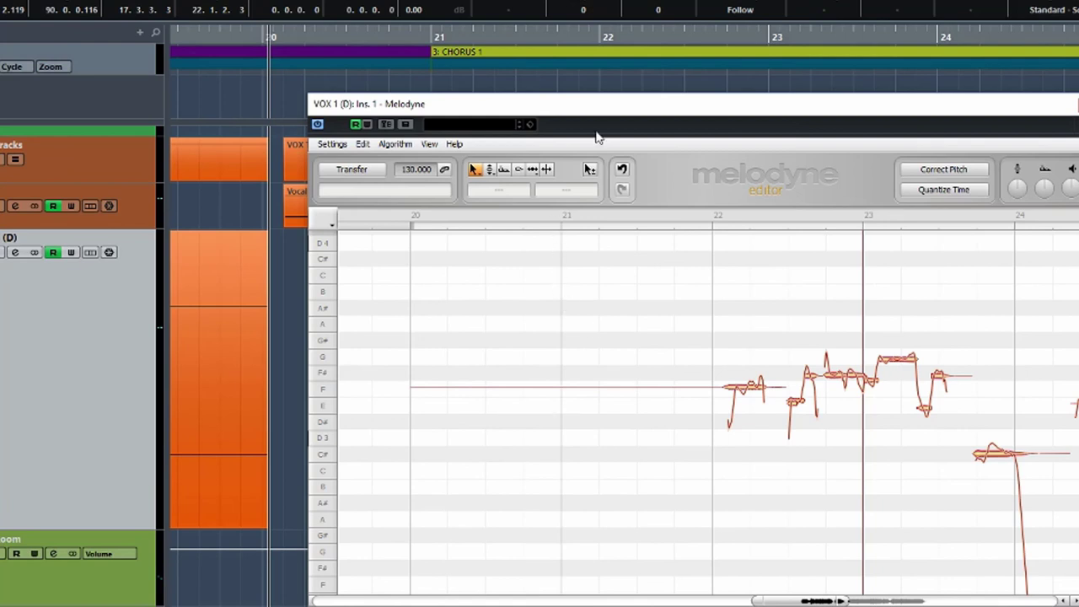
pyautogui.moveTo(605, 114); pyautogui.dragTo(569, 113)
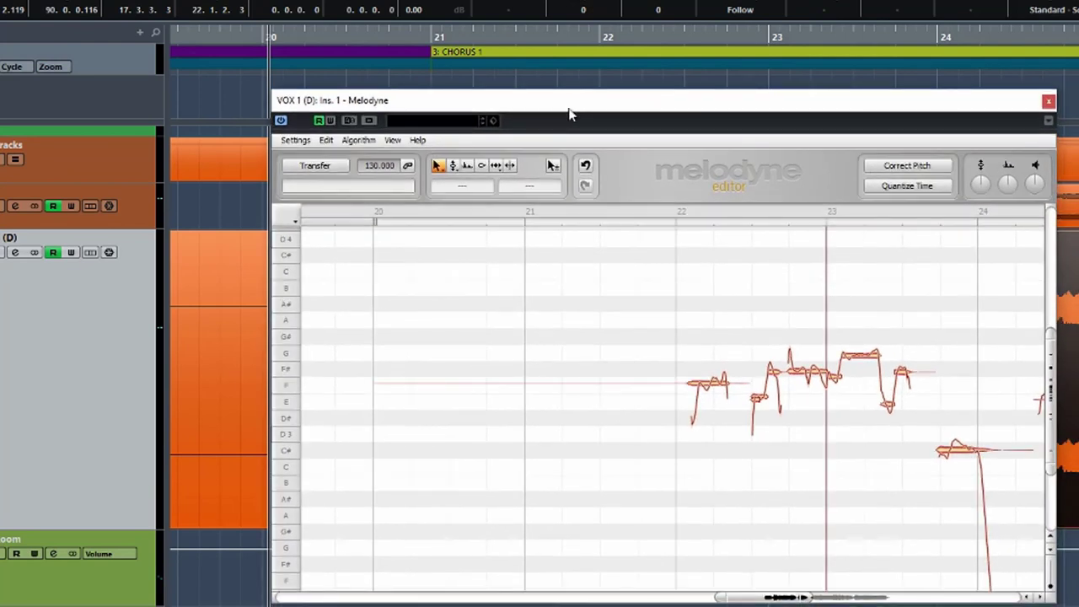